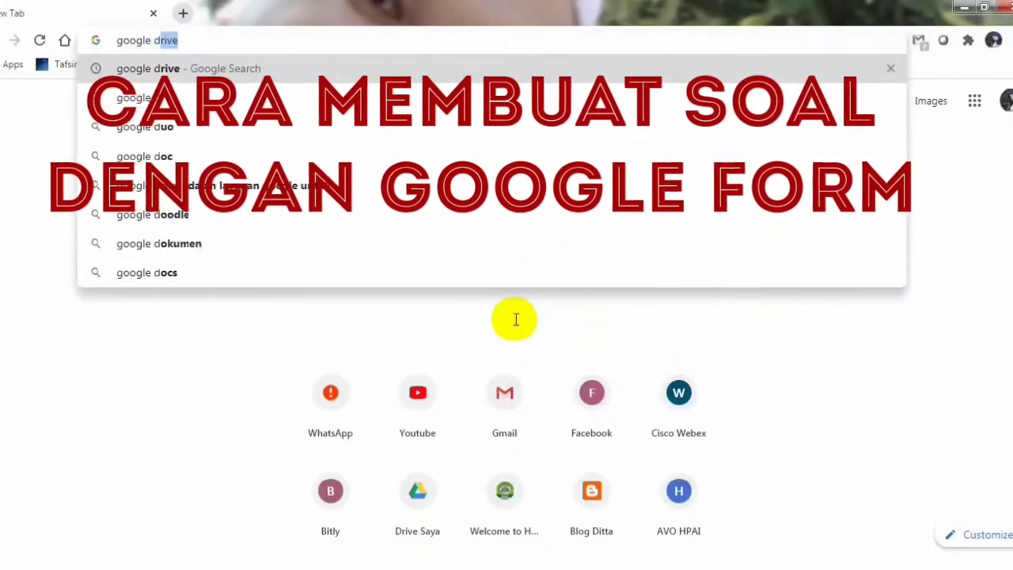
# Search the web for Google Drive, open My Drive, and create a blank Google Form.
pyautogui.press('Return')
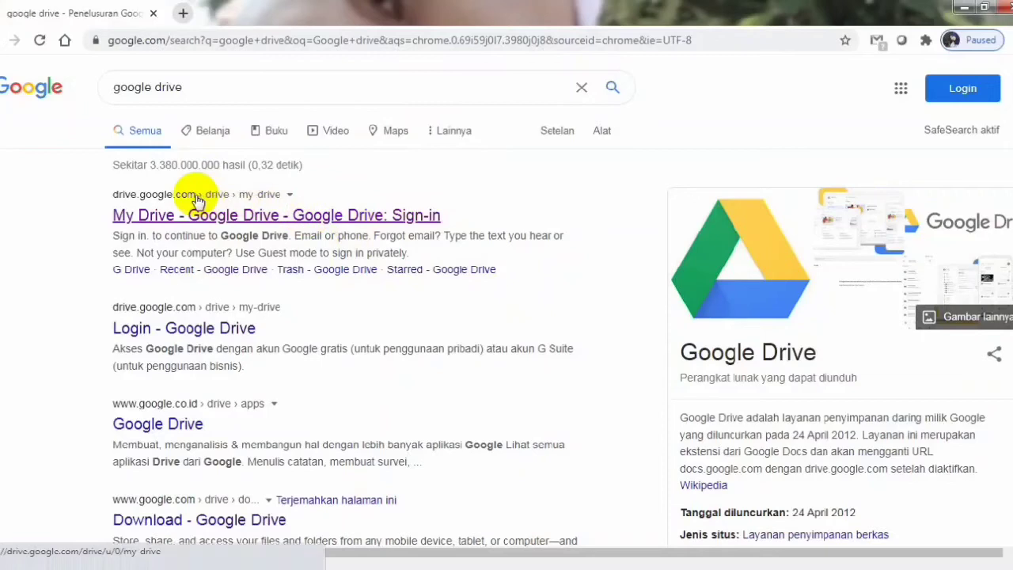
pyautogui.click(248, 216)
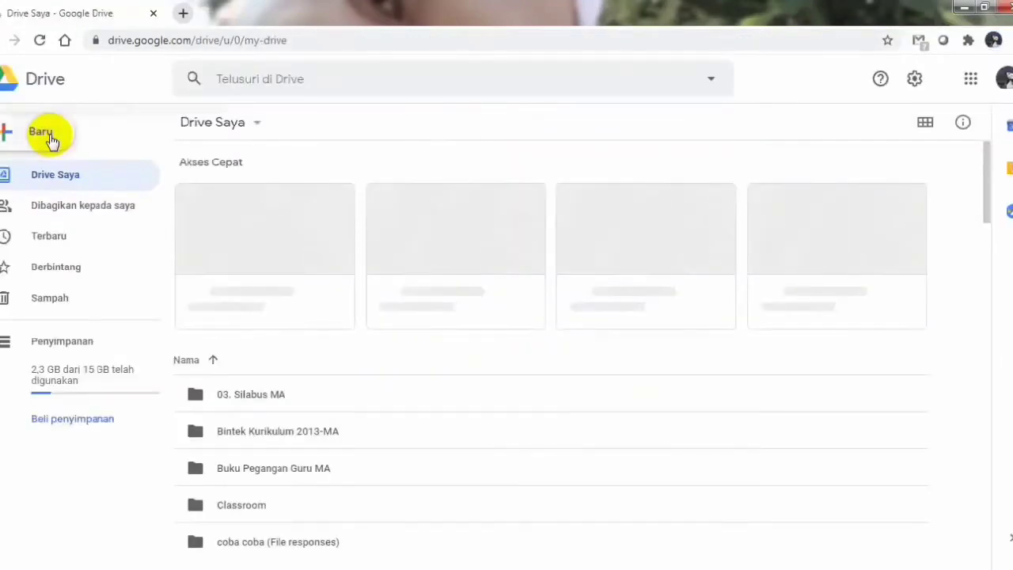
pyautogui.click(45, 136)
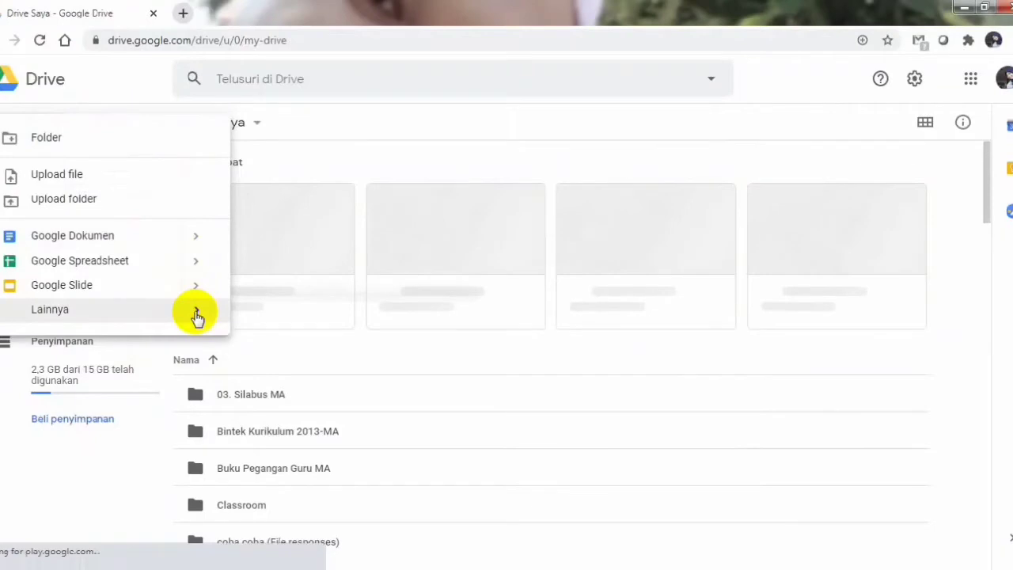
pyautogui.moveTo(197, 316)
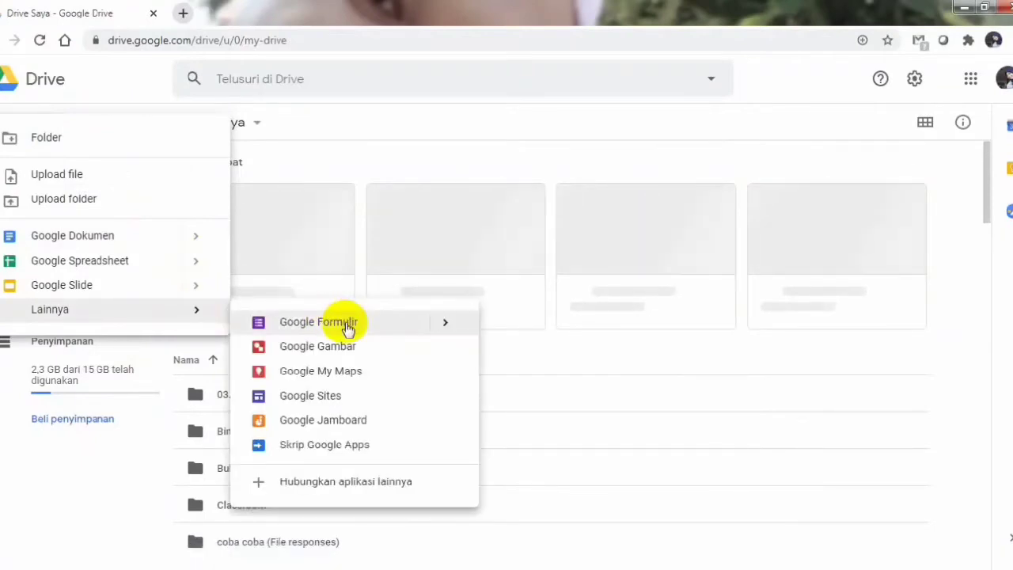
pyautogui.click(448, 323)
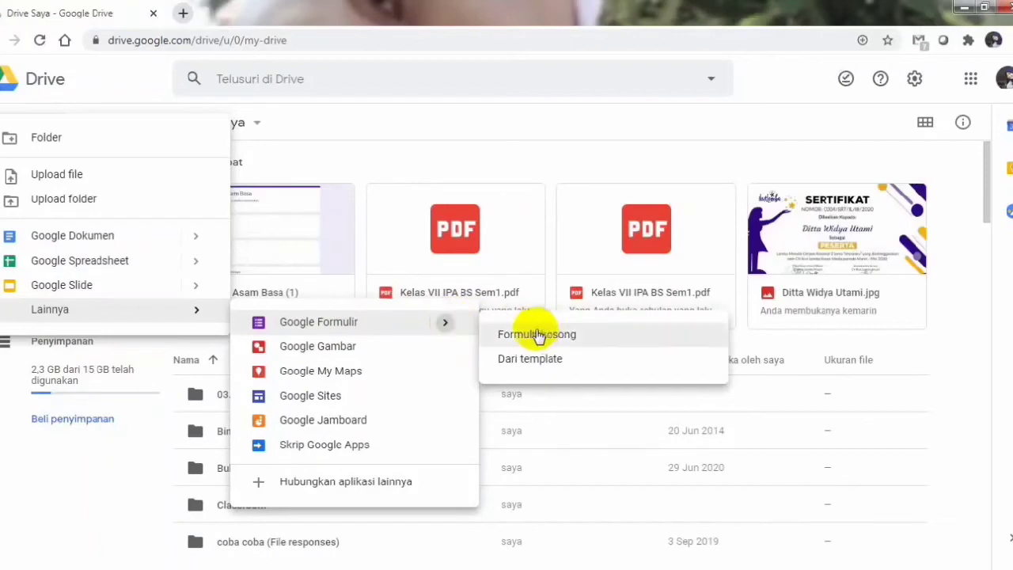
pyautogui.click(518, 335)
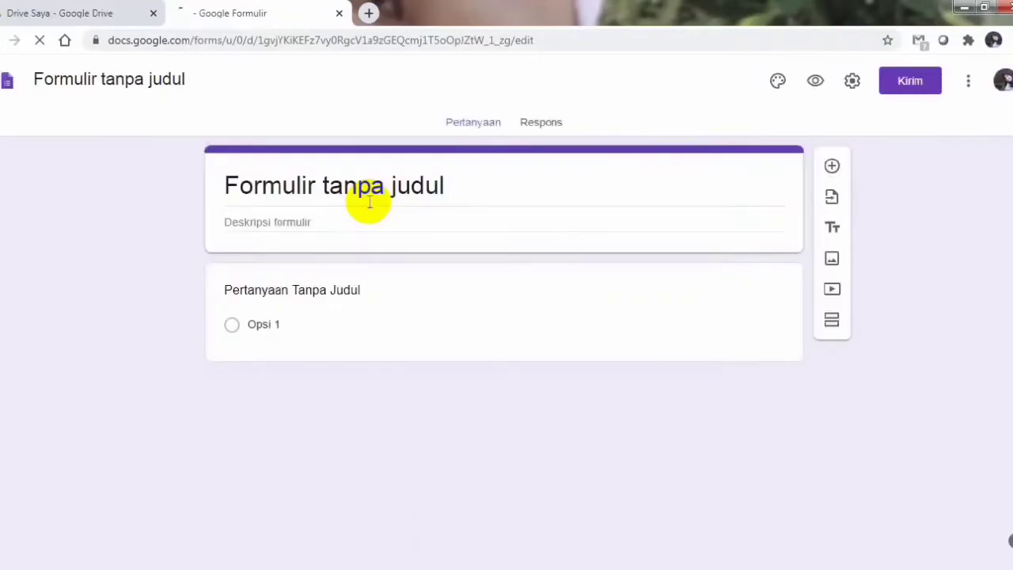
# Title the form "Tutorial Ulangan" and set its description to "Silakan isi data berikut".
pyautogui.click(461, 184)
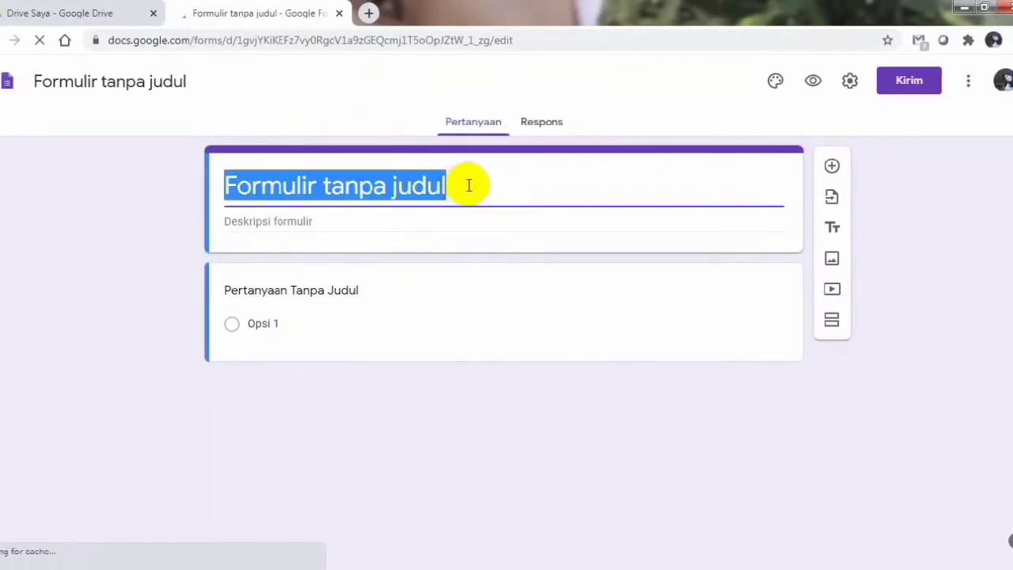
pyautogui.write('Tutorial ')
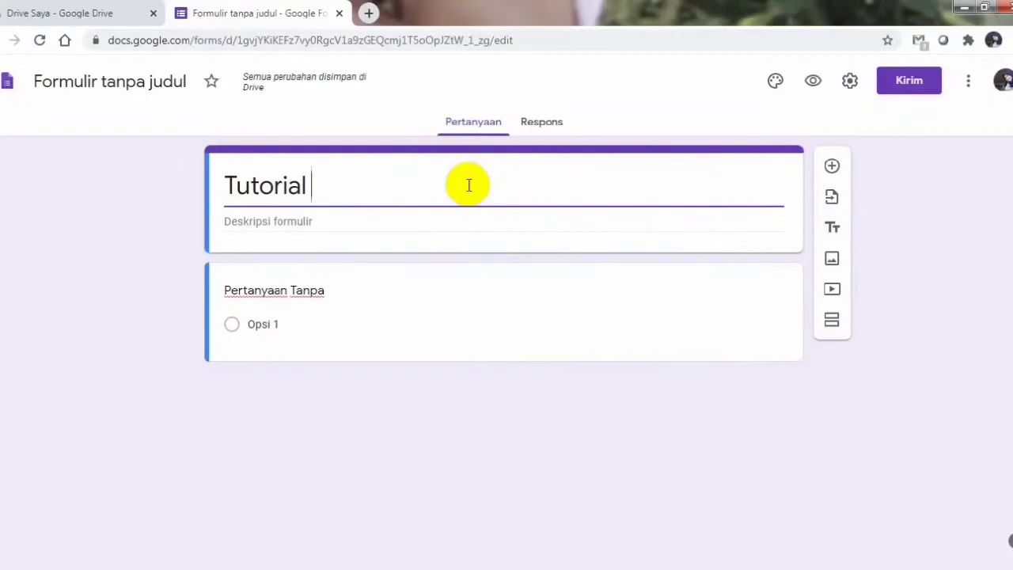
pyautogui.write('Ulangan')
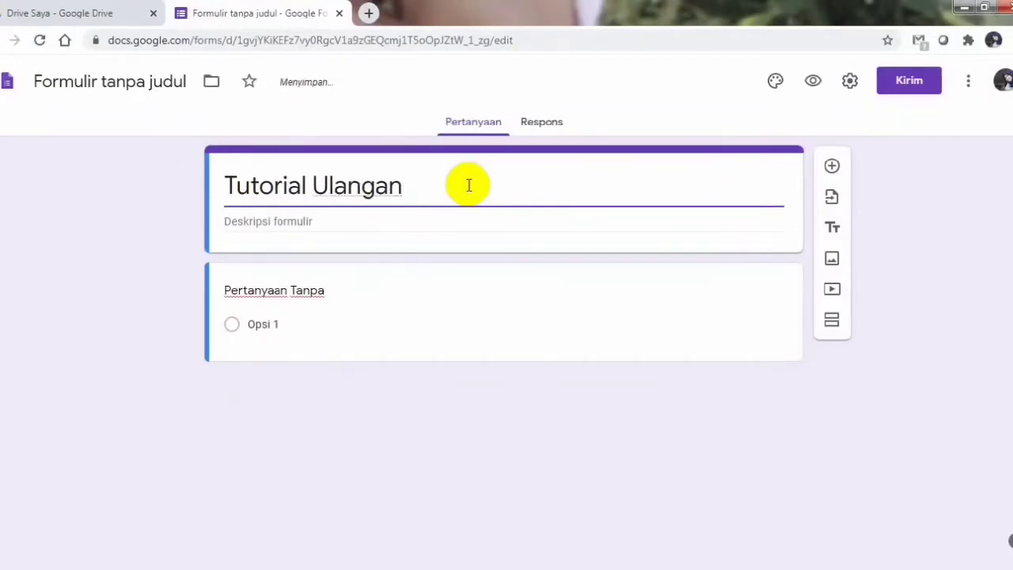
pyautogui.click(443, 222)
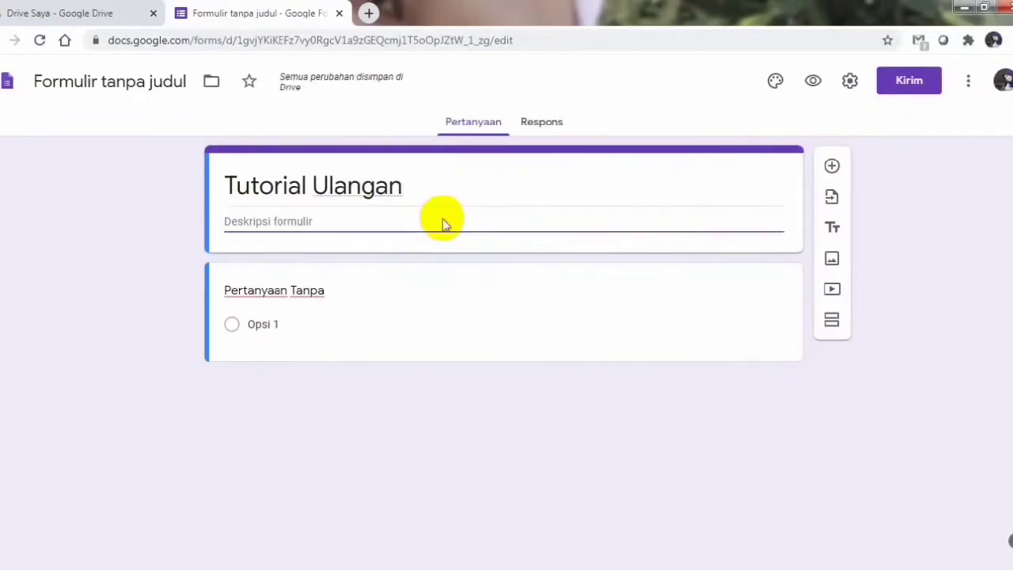
pyautogui.click(335, 289)
pyautogui.click(331, 216)
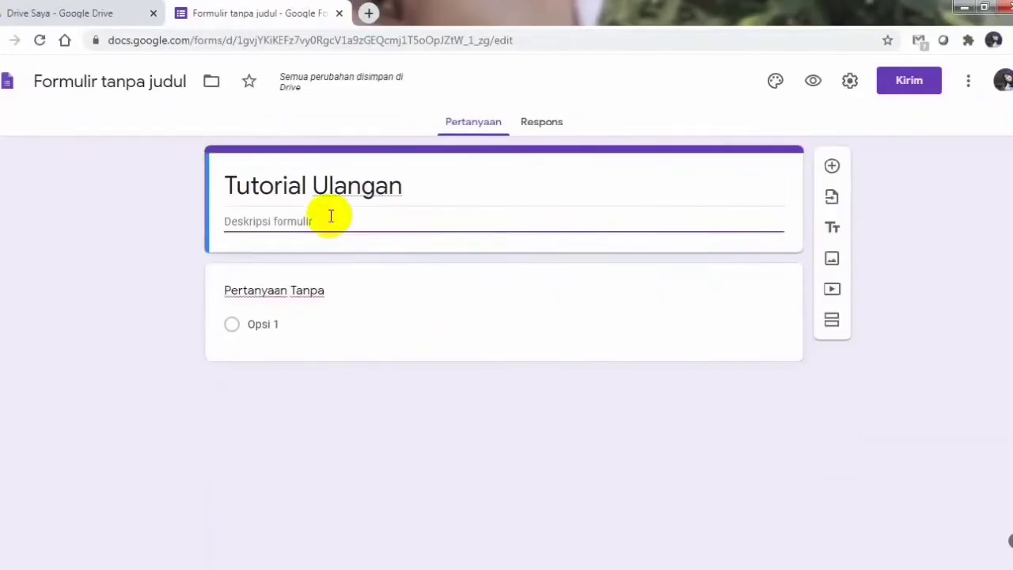
pyautogui.write('Silakan isi')
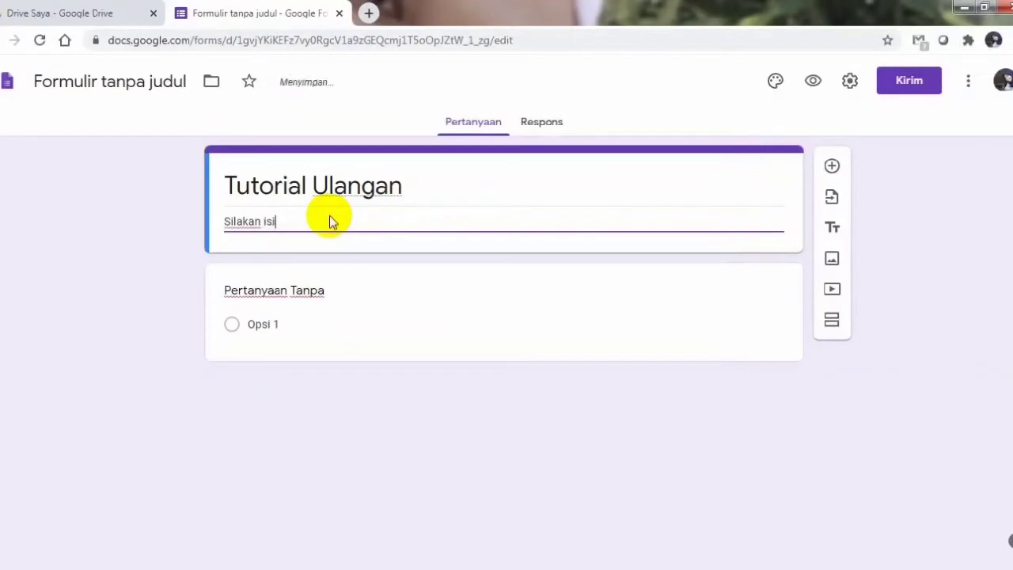
pyautogui.write(' data berikut')
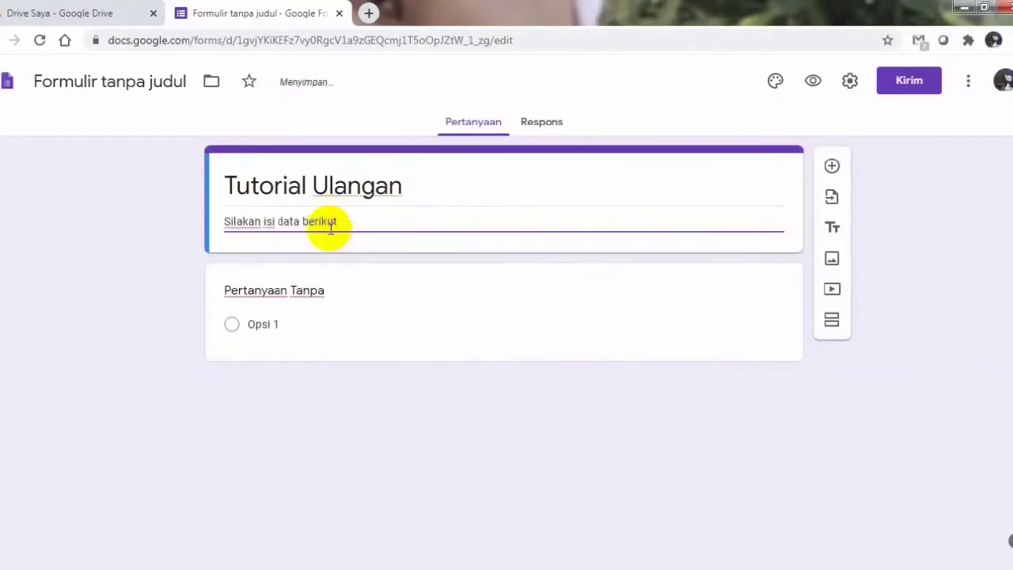
# Turn the untitled first question into "Nama" and make it required.
pyautogui.click(333, 293)
pyautogui.write('Nama')
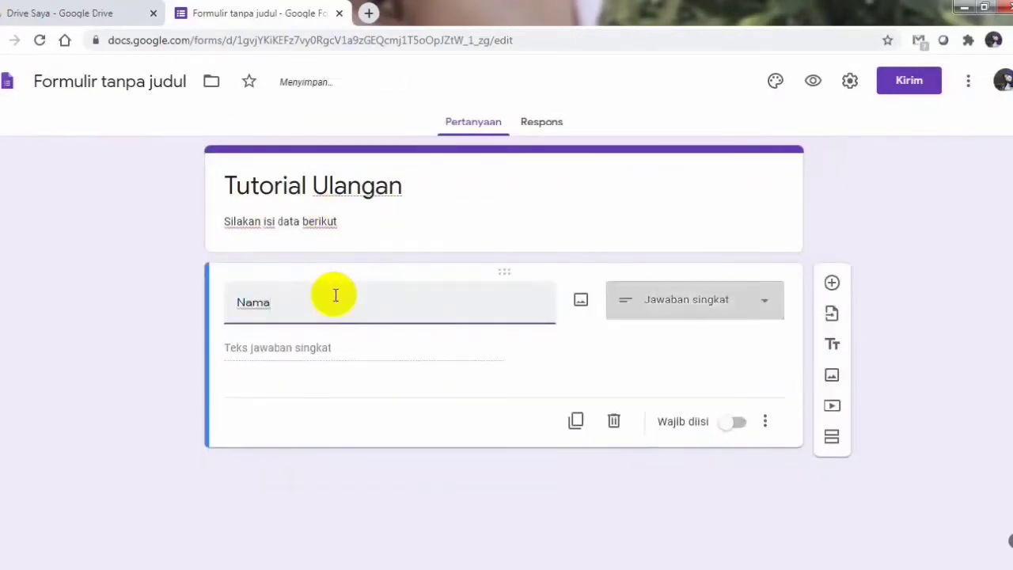
pyautogui.click(739, 426)
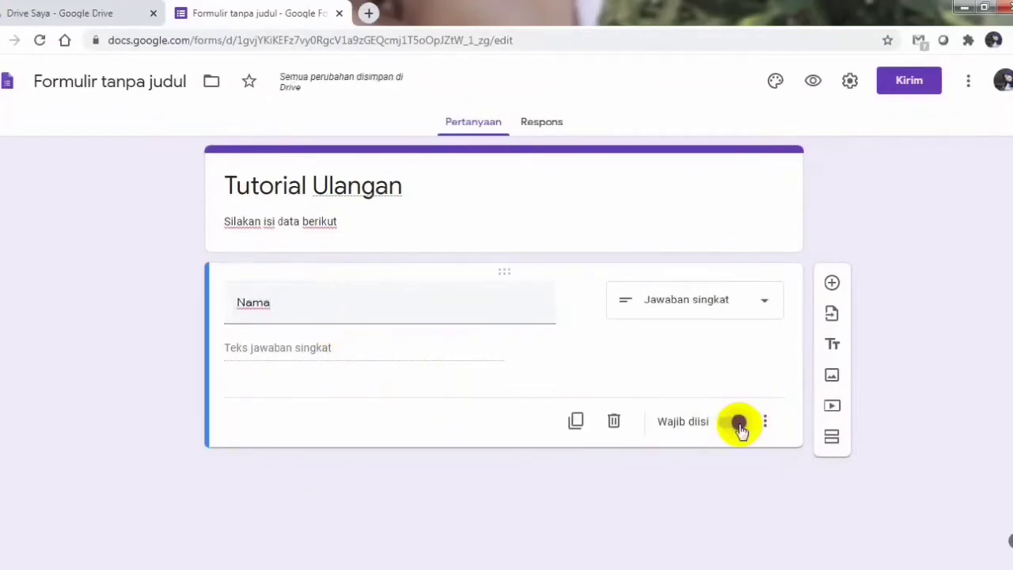
# Add a second question "Kelas" with the answer type Jawaban singkat.
pyautogui.click(832, 283)
pyautogui.write('Klas')
pyautogui.press('BackSpace')
pyautogui.press('BackSpace')
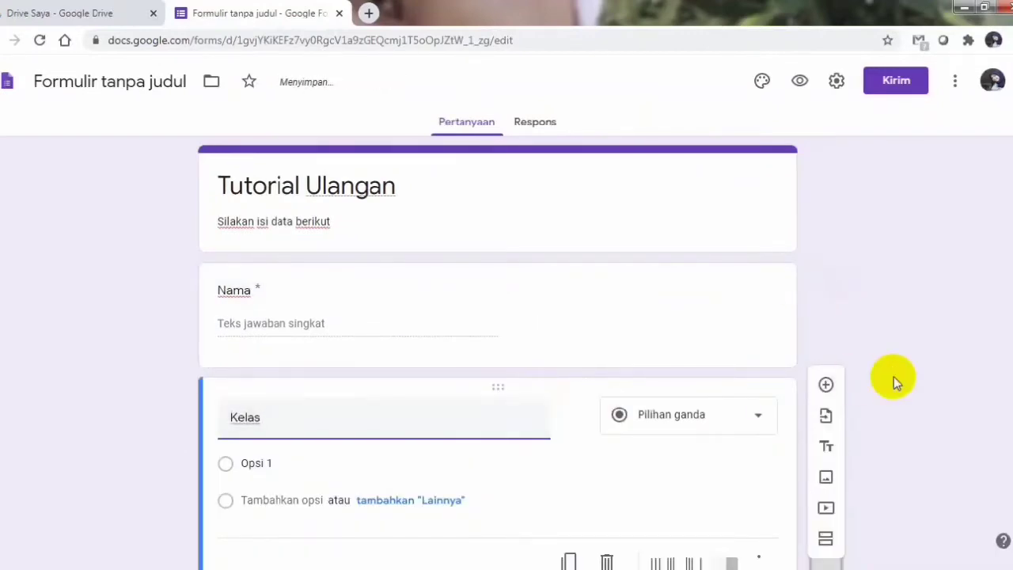
pyautogui.scroll(-1, 1011, 237)
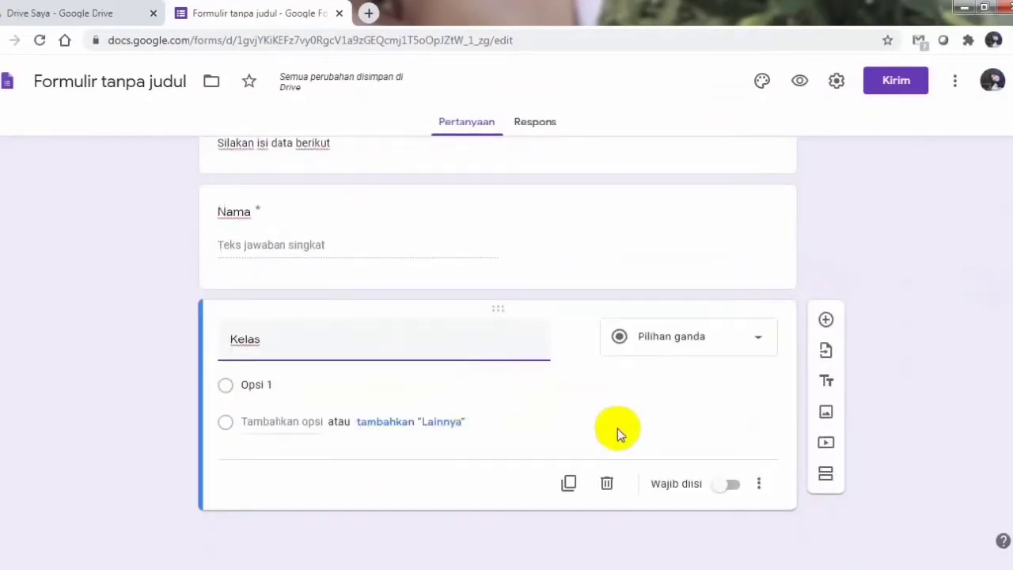
pyautogui.click(762, 346)
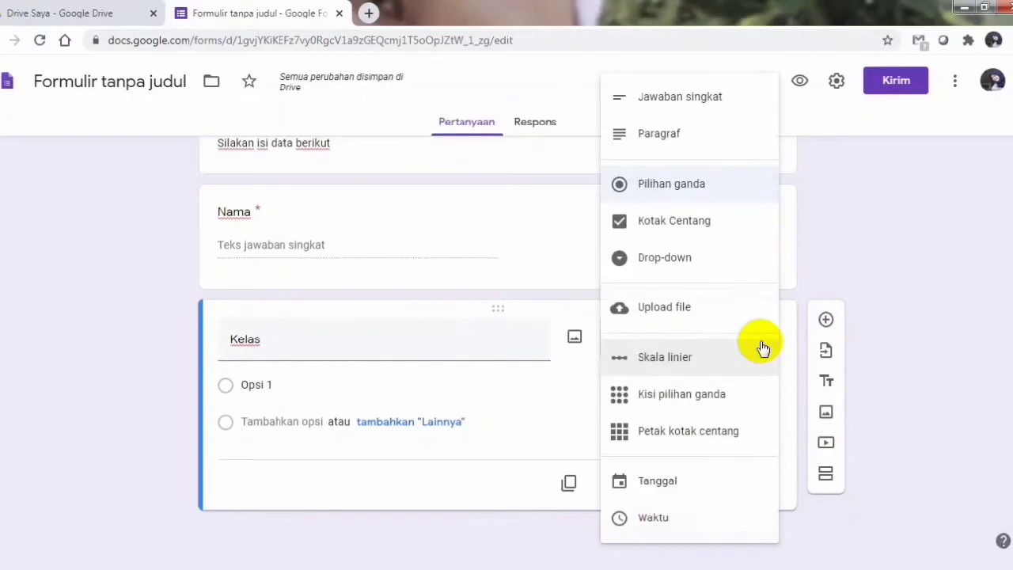
pyautogui.click(734, 106)
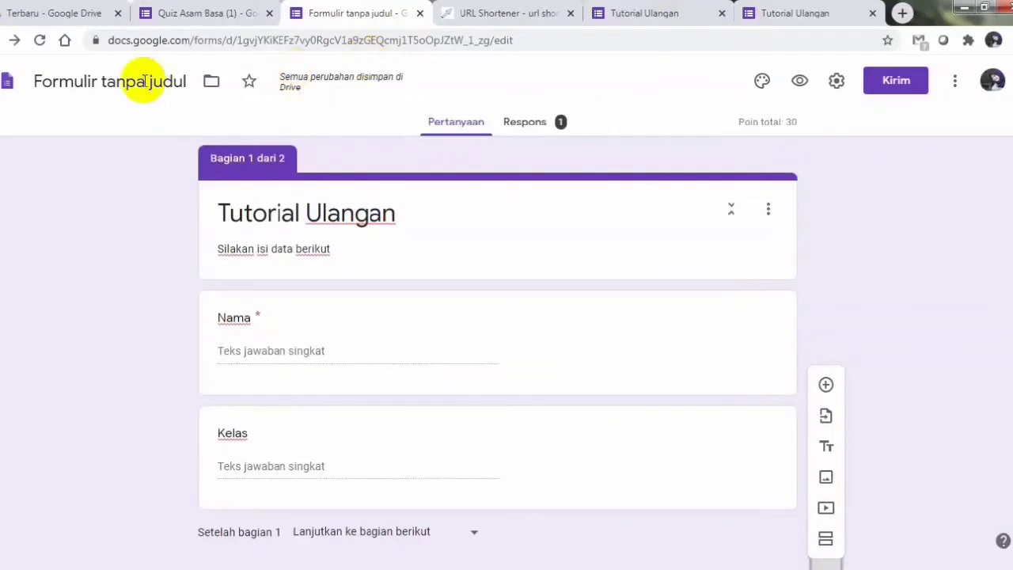
# Rename the form file from its default name to match the title, "Tutorial Ulangan".
pyautogui.click(166, 81)
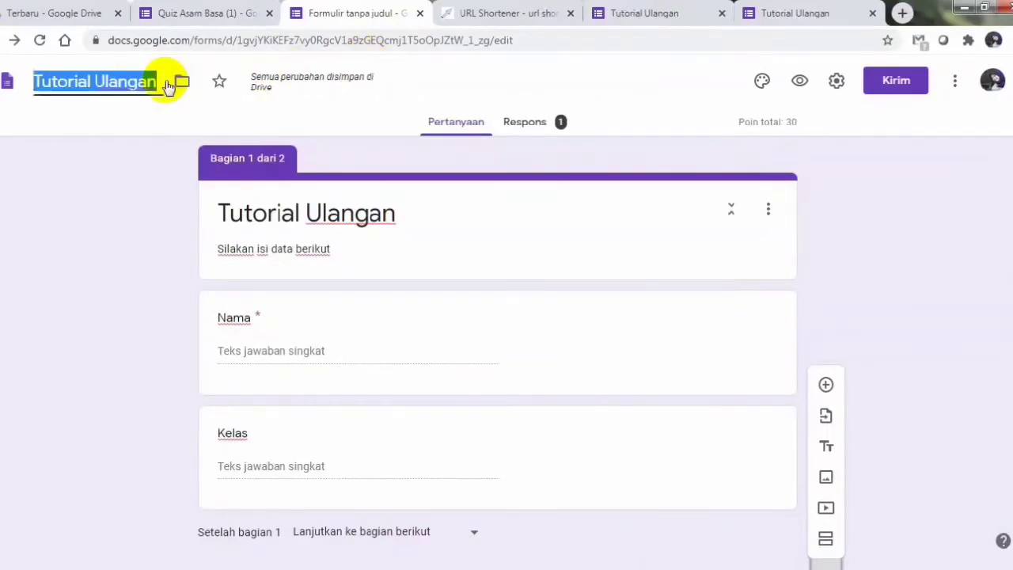
pyautogui.click(152, 127)
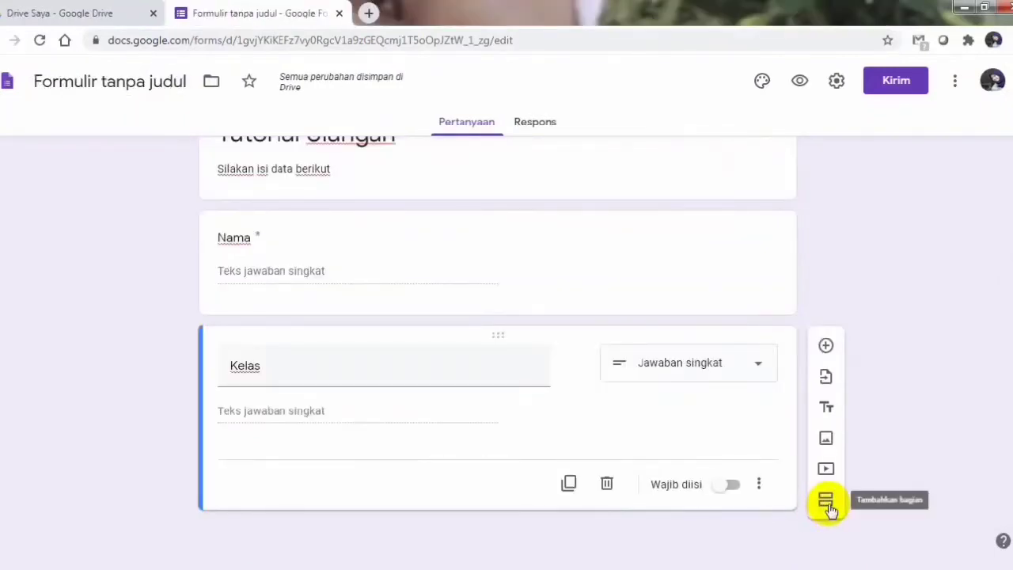
# Add a new section titled "Pilihan Ganda" with the description "Pilihlah satu jawaban yang benar!".
pyautogui.click(825, 501)
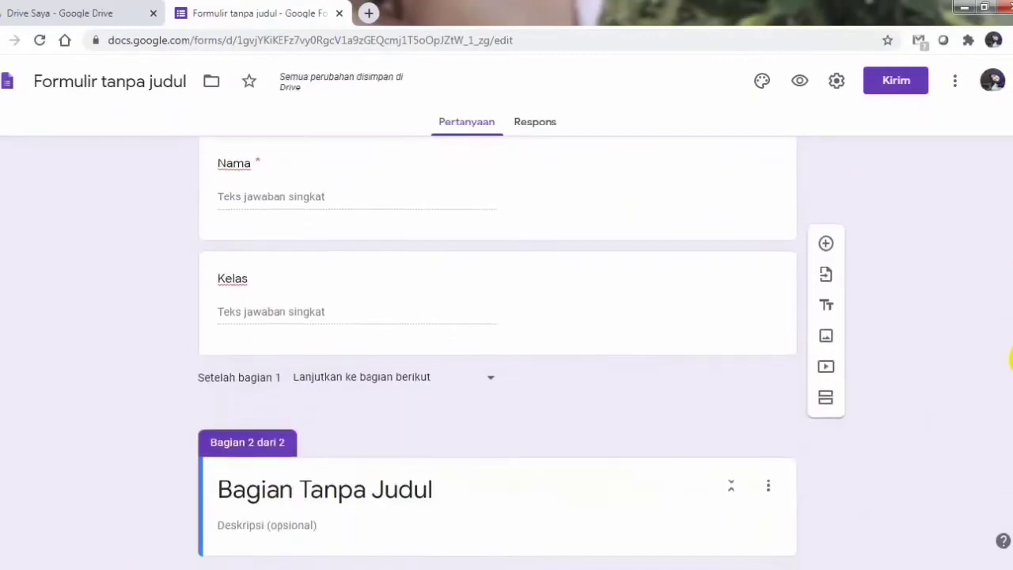
pyautogui.click(460, 447)
pyautogui.write('Pilihan Ganda')
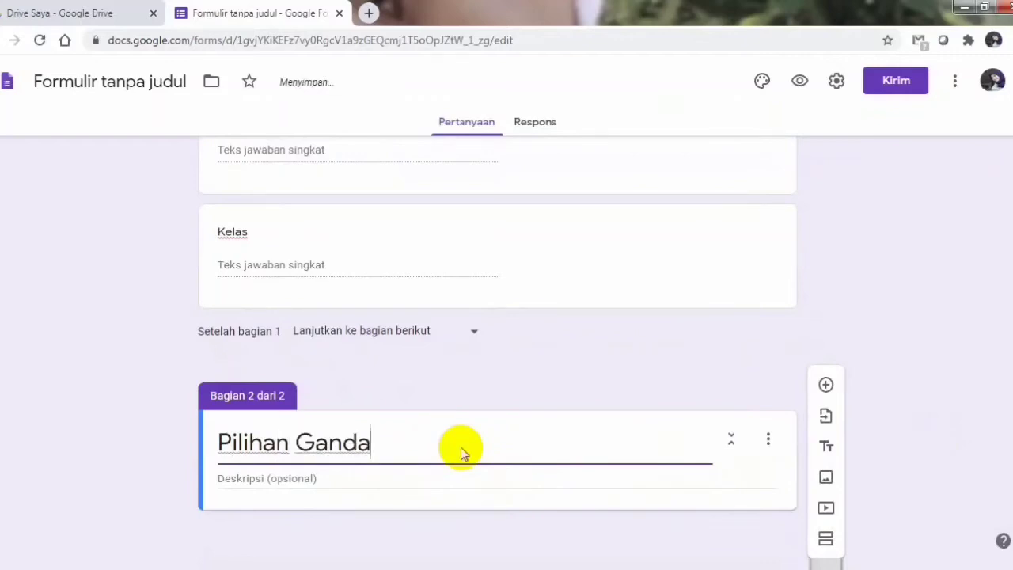
pyautogui.click(423, 476)
pyautogui.write('Pilihla')
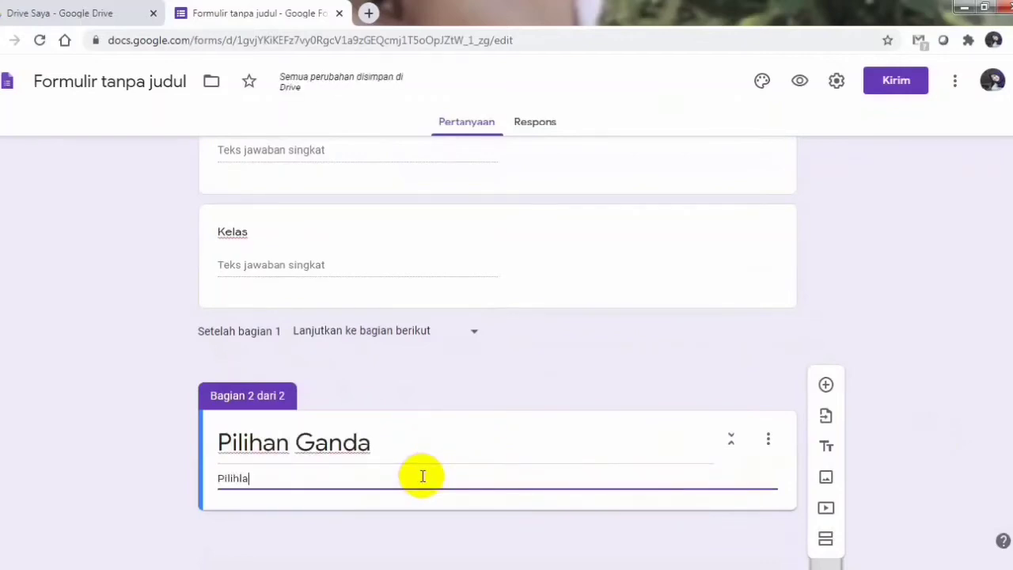
pyautogui.write('h satu jawaban ang b')
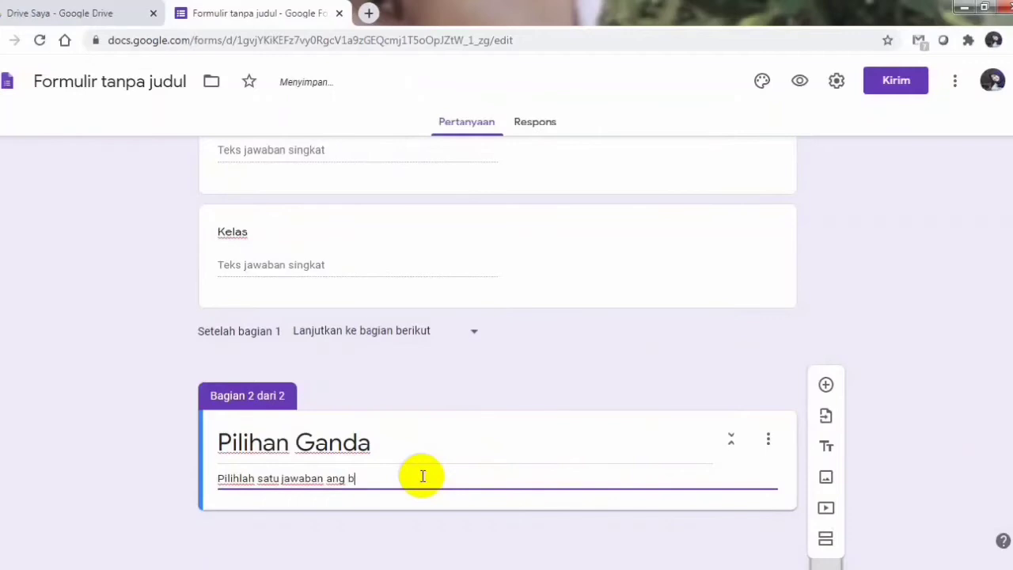
pyautogui.write('yng benar!')
# Add a question to the Pilihan Ganda section reading "Berikut ini yang merupakan contoh benda sederhana adalah ....".
pyautogui.click(826, 385)
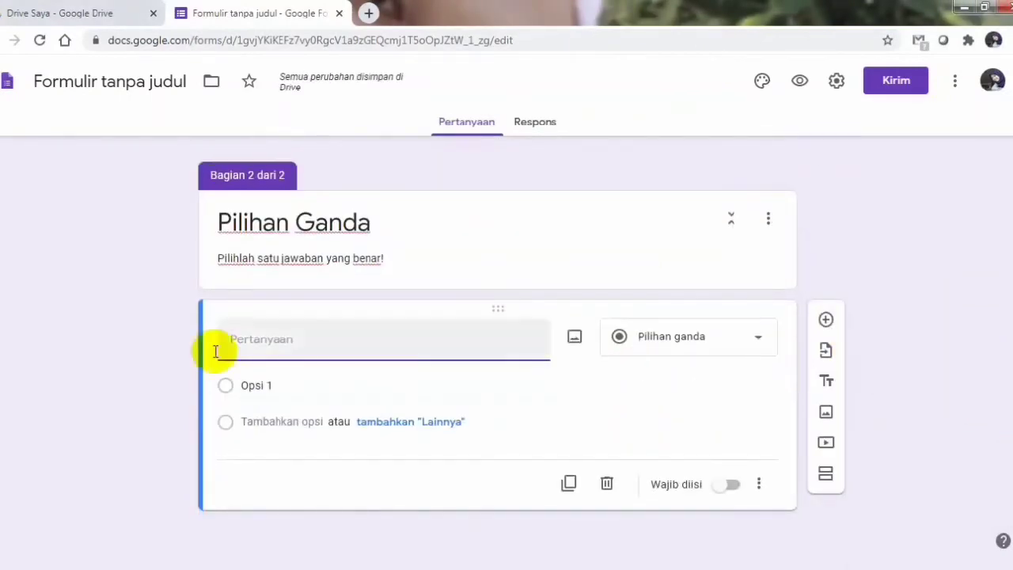
pyautogui.write('Beri')
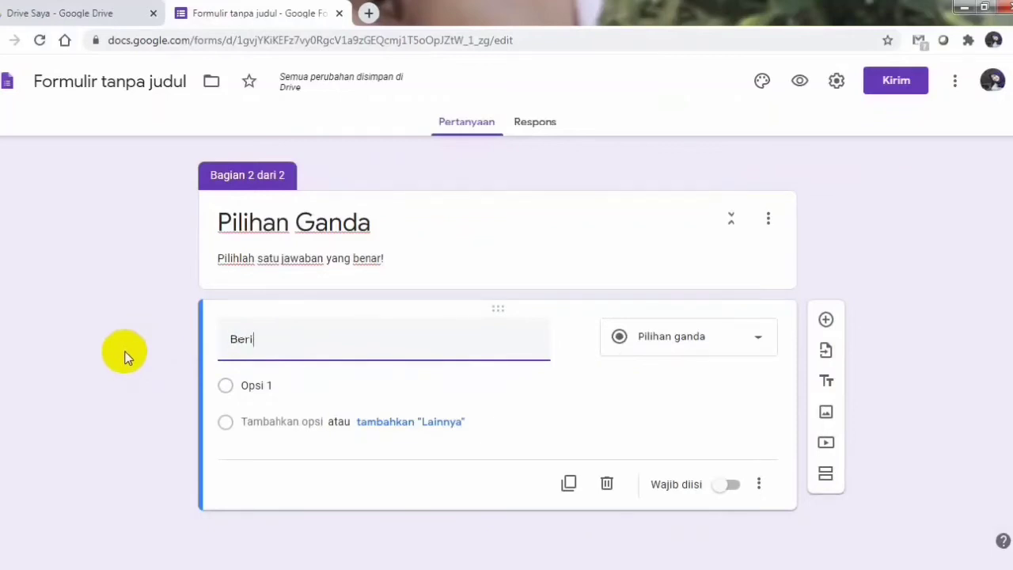
pyautogui.write('kut ini yang ')
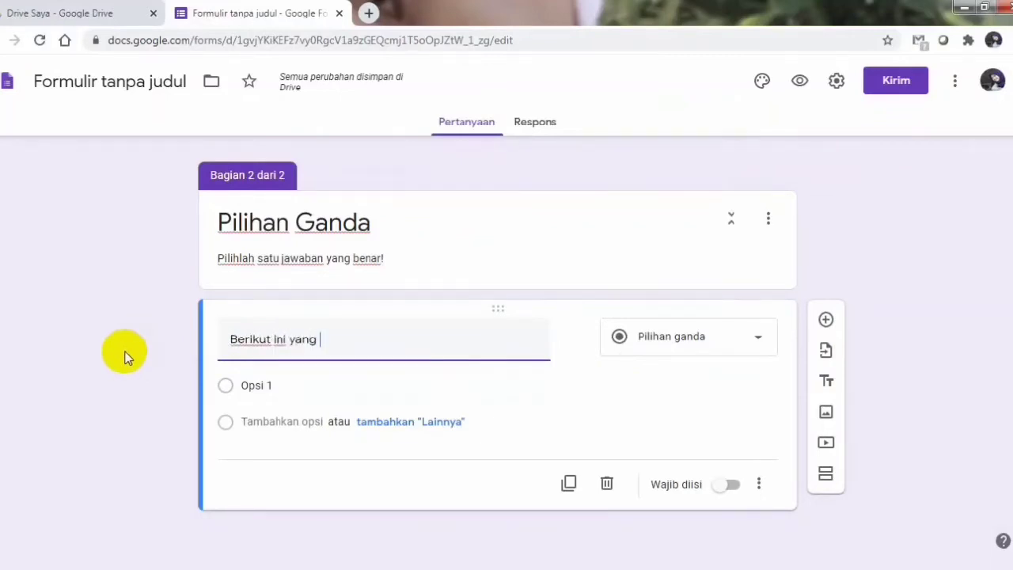
pyautogui.write('merupakan contoh be')
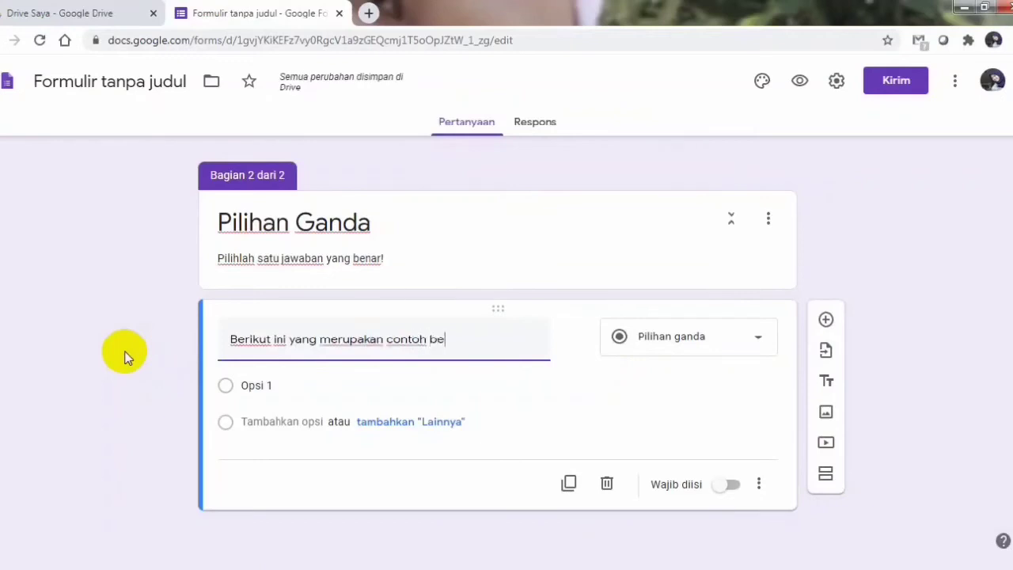
pyautogui.write('nda sederhana')
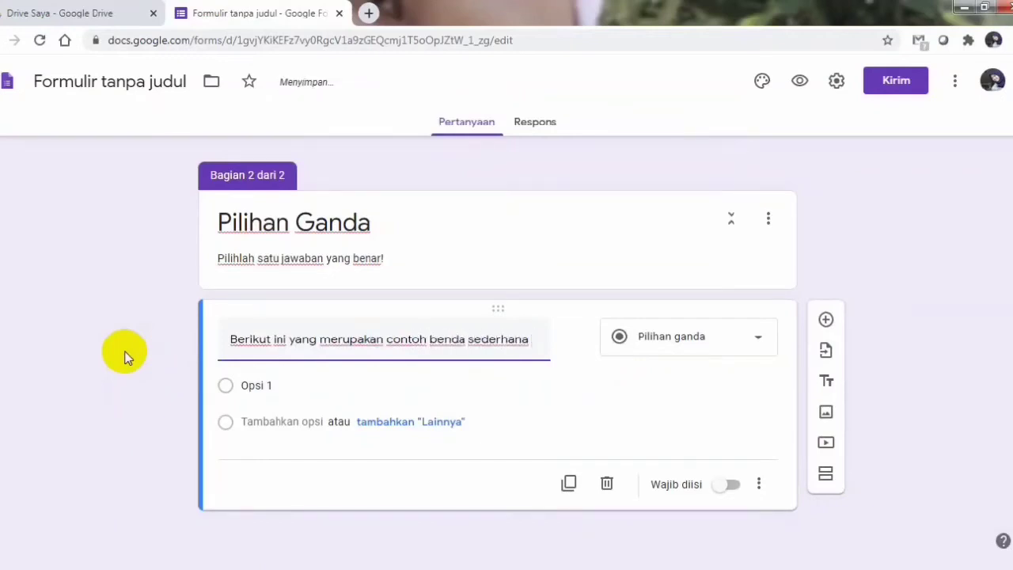
pyautogui.write(' adalah ....')
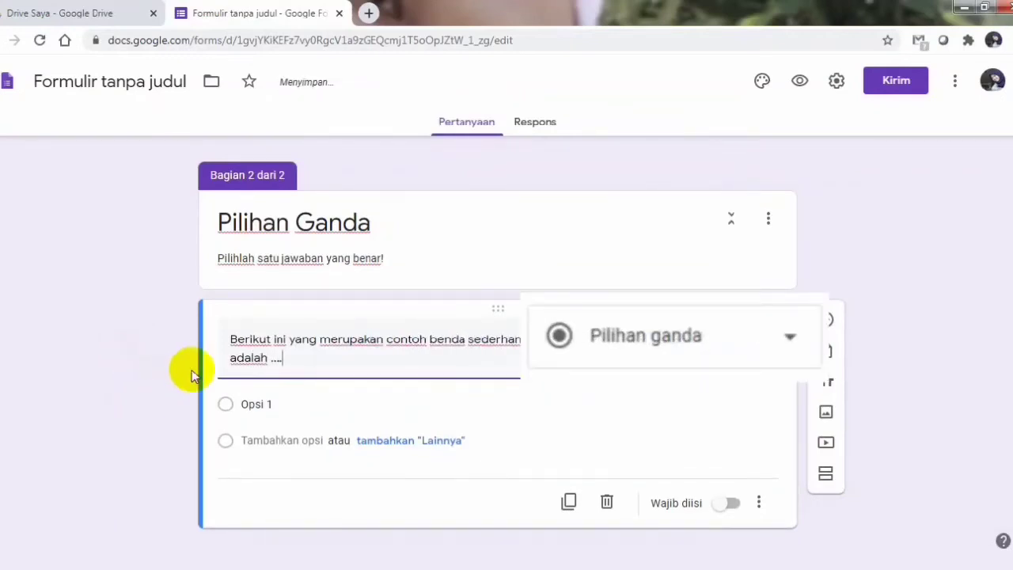
# Enter the answer options Becak, Pesawat terbang, Mobil and Motor for the multiple-choice question.
pyautogui.click(272, 404)
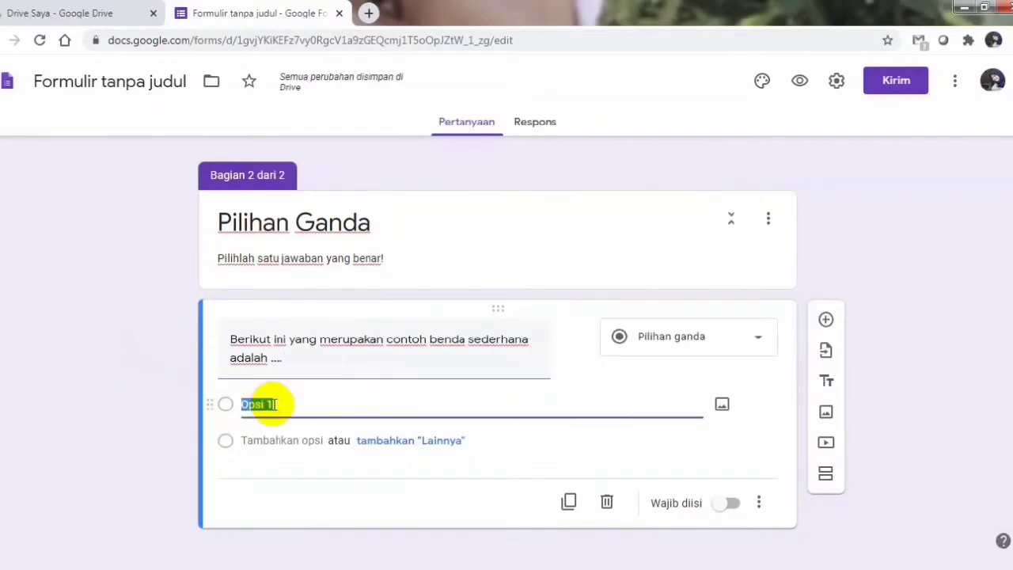
pyautogui.write('Becak')
pyautogui.click(307, 445)
pyautogui.write('Pesawat terbang')
pyautogui.click(290, 477)
pyautogui.write('Mobil')
pyautogui.click(285, 513)
pyautogui.write('Motor')
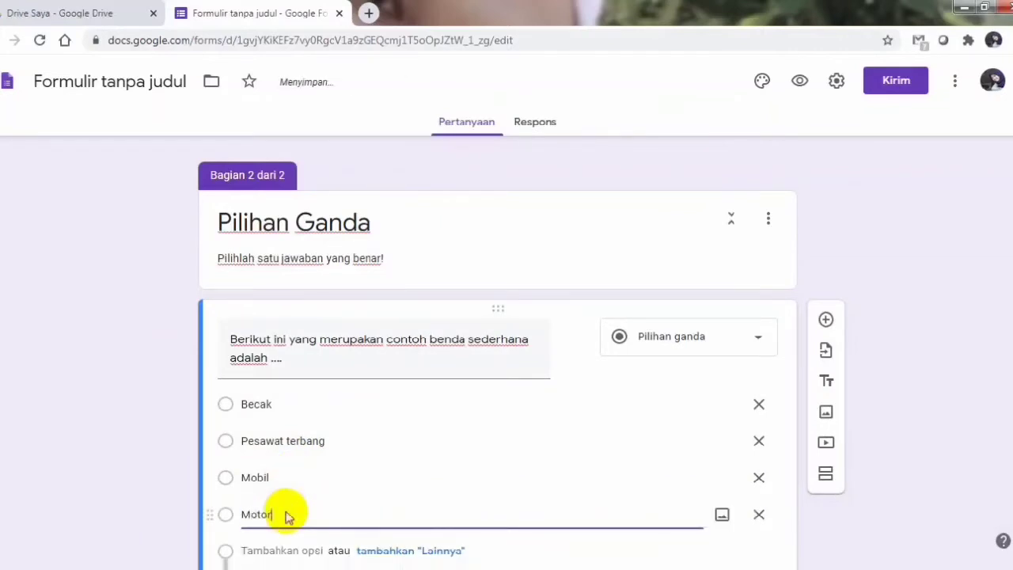
# Make the form a quiz that releases grades immediately after each submission, keep correct answers visible to respondents, and save the settings.
pyautogui.click(792, 432)
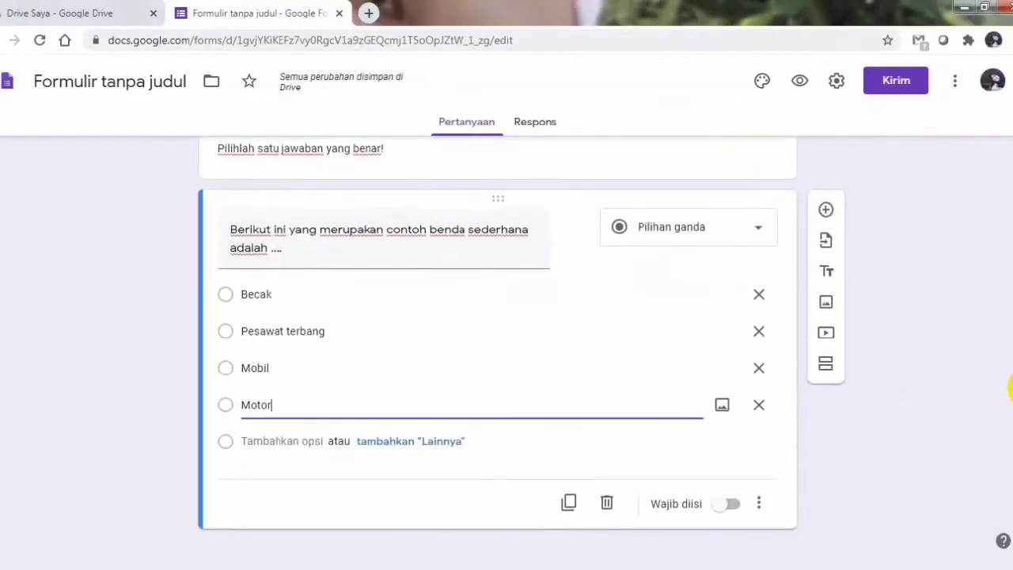
pyautogui.click(837, 80)
pyautogui.click(649, 160)
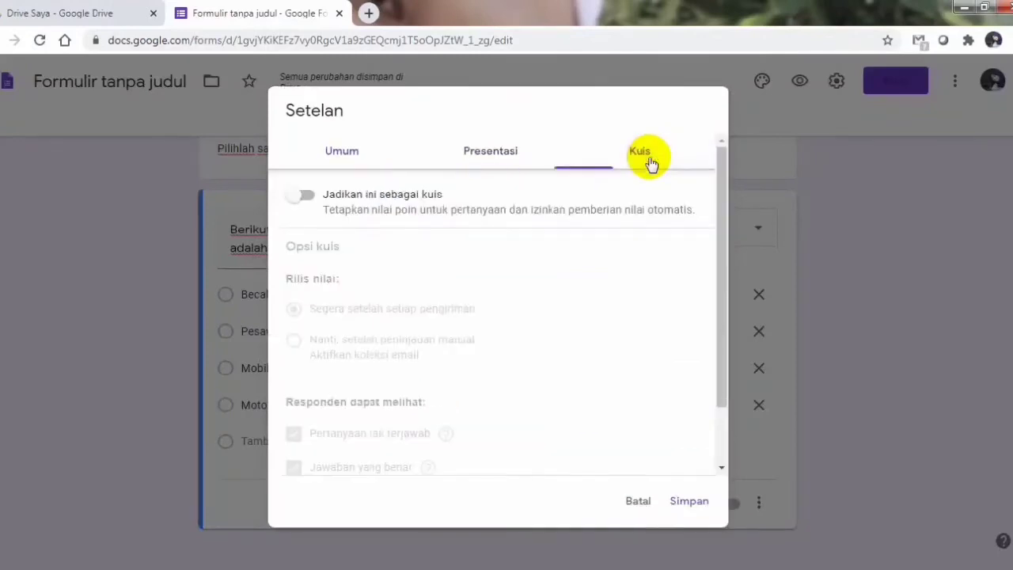
pyautogui.click(308, 196)
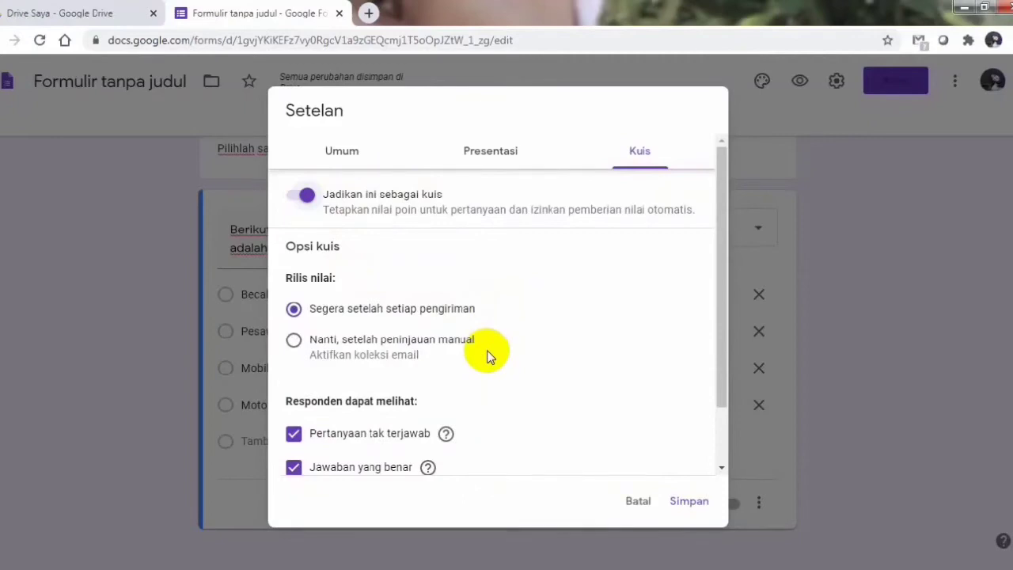
pyautogui.click(293, 471)
pyautogui.click(293, 468)
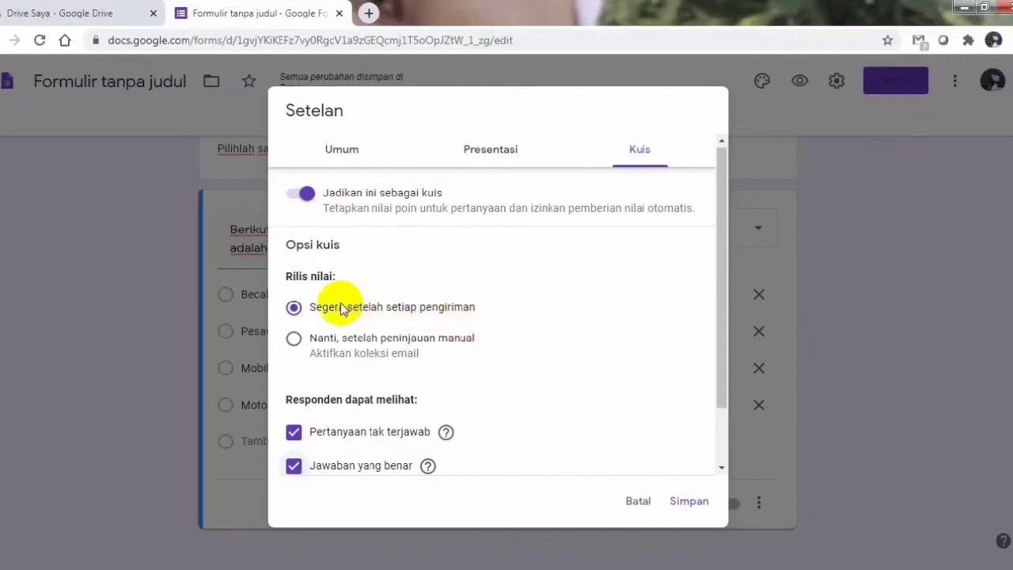
pyautogui.click(686, 502)
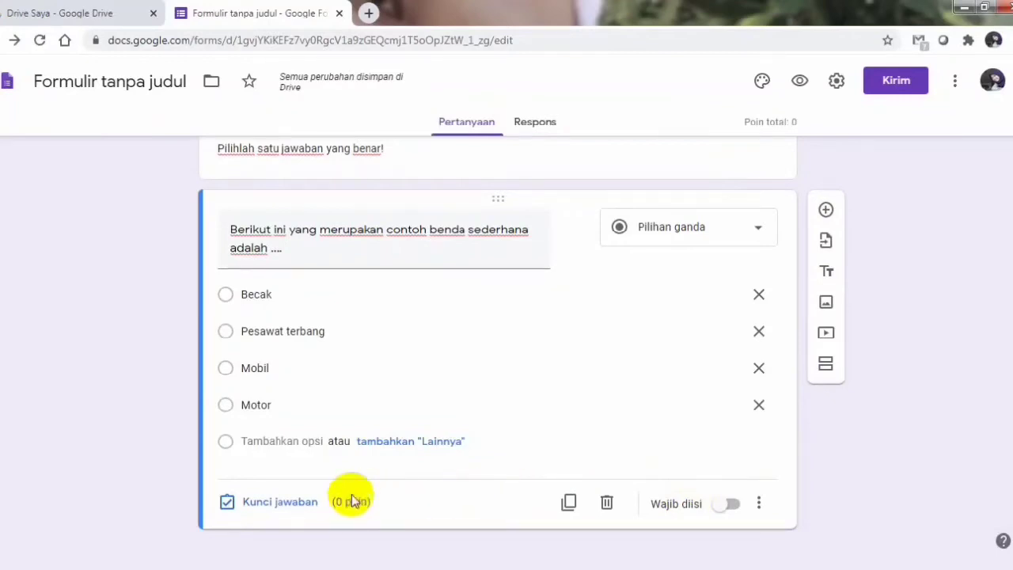
# Set the answer key of the "benda sederhana" question to Becak and make it worth 5 points.
pyautogui.click(338, 295)
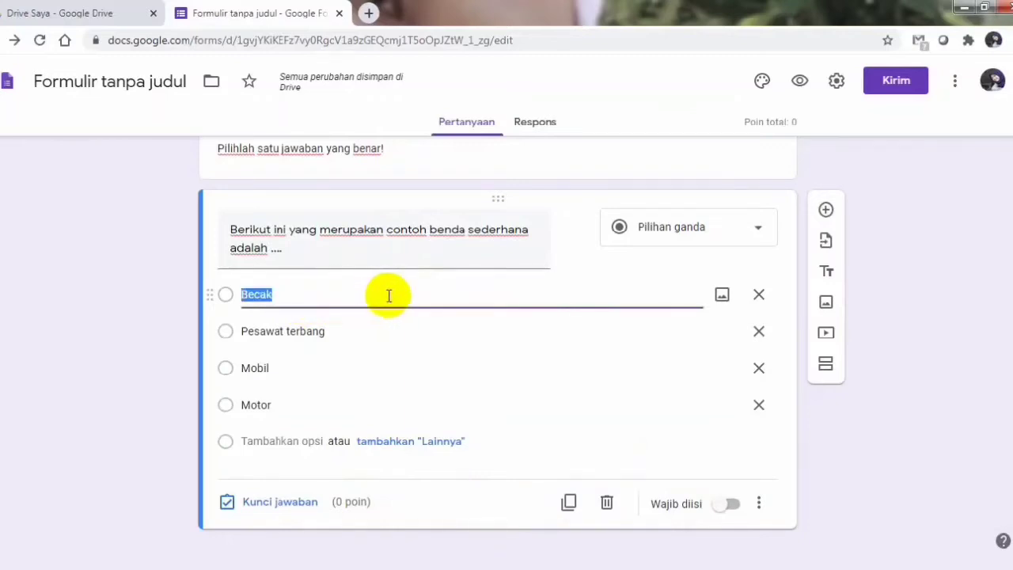
pyautogui.click(423, 293)
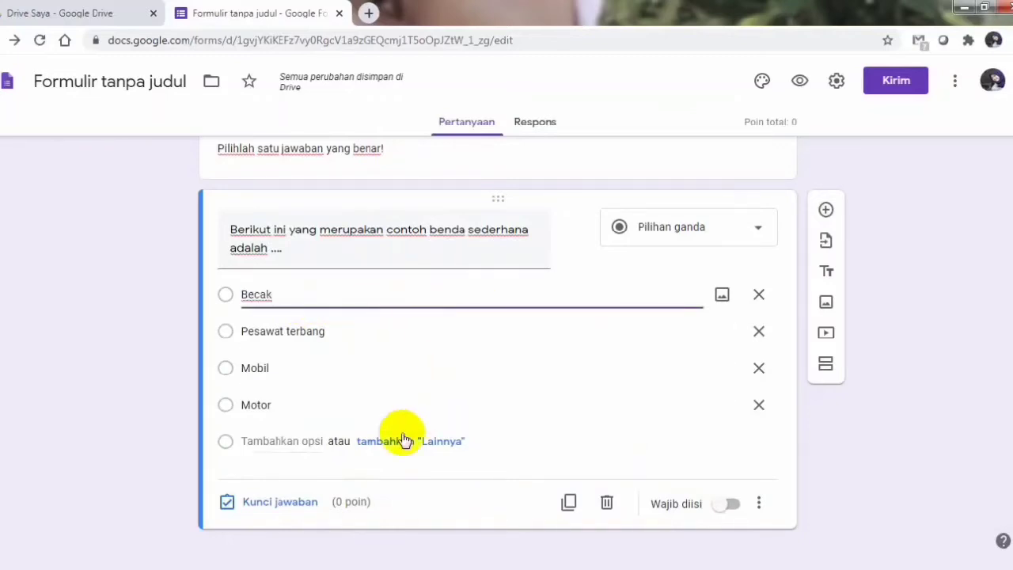
pyautogui.click(283, 504)
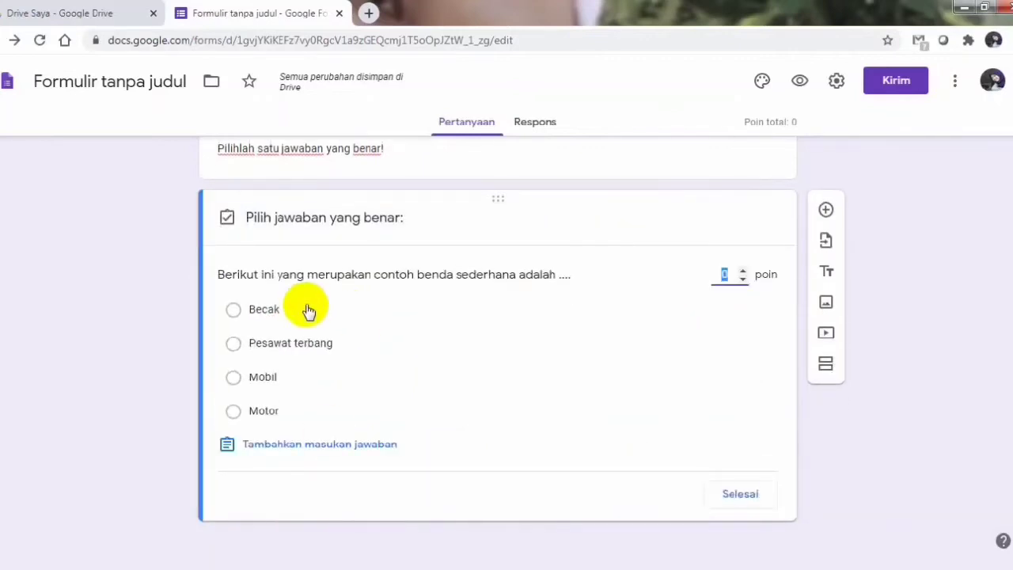
pyautogui.click(268, 314)
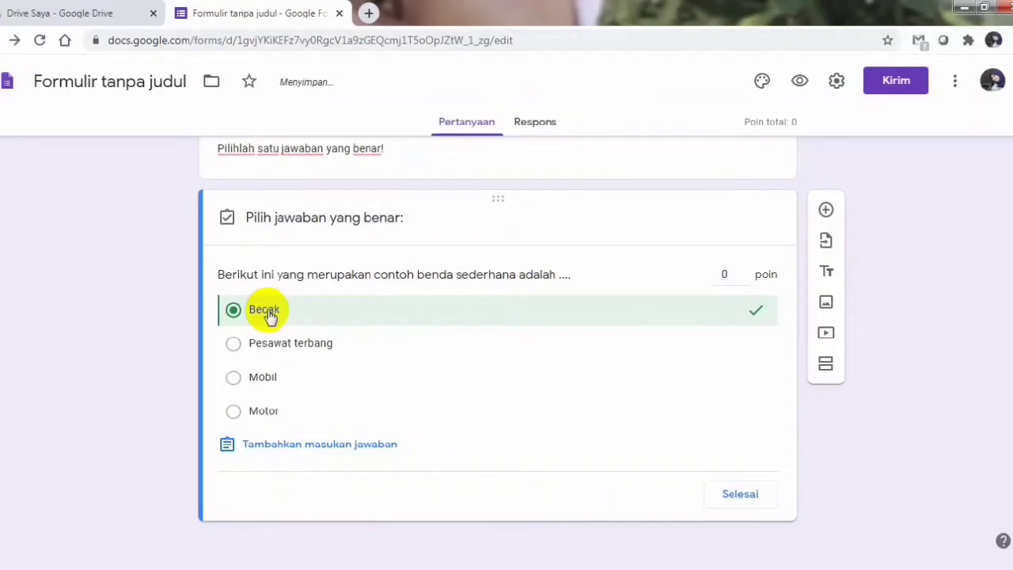
pyautogui.click(725, 275)
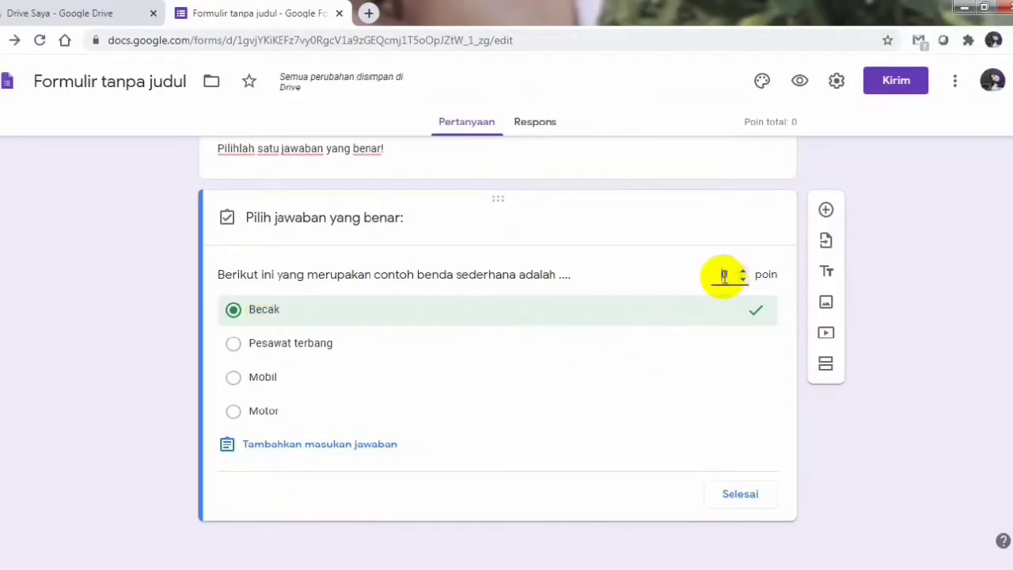
pyautogui.write('5')
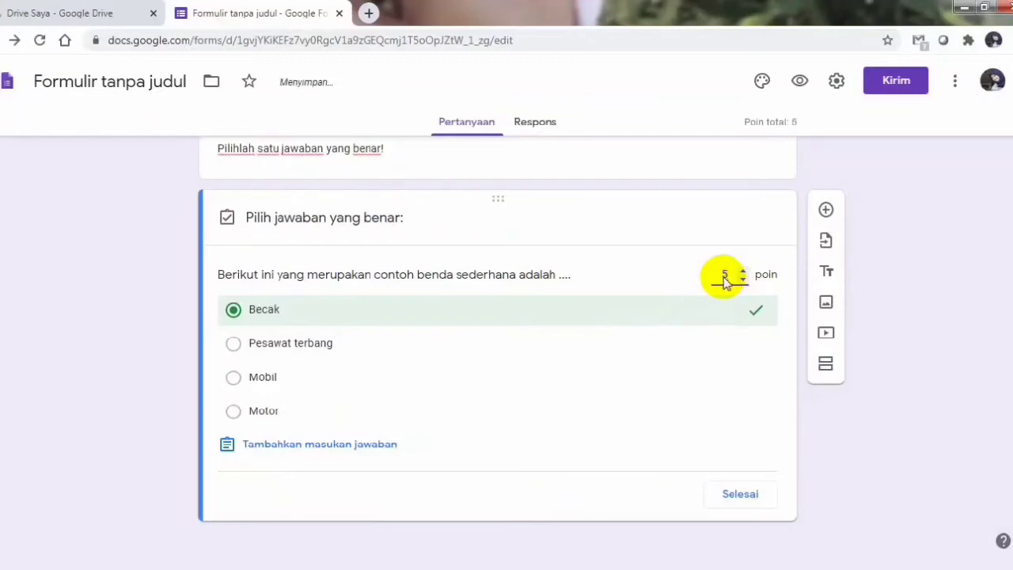
pyautogui.click(740, 495)
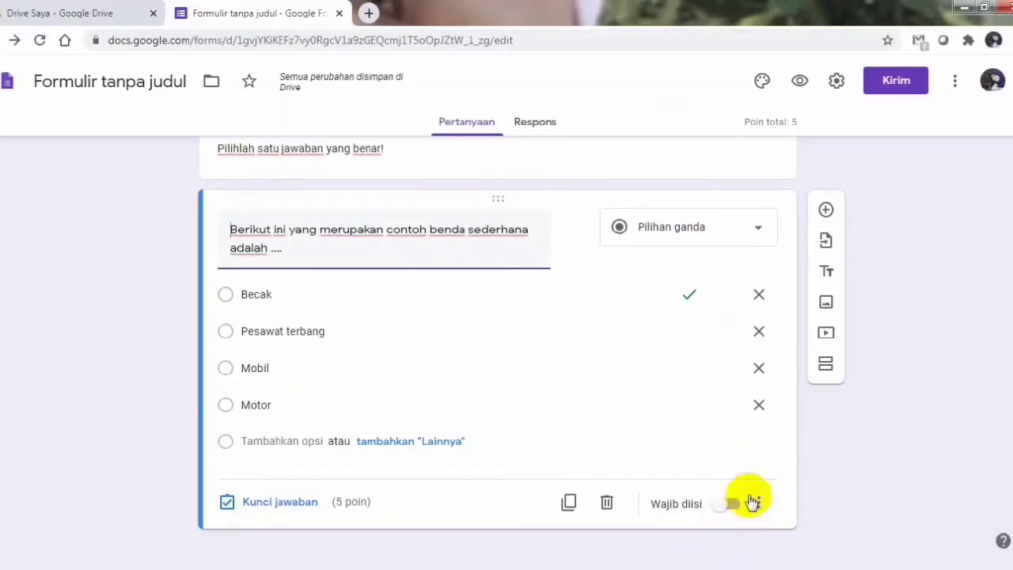
# Add the multiple-choice question "Yang bukan termasuk alat tulis adalah ...." with the options buku, pinsil, ballpoint and gelas.
pyautogui.click(825, 210)
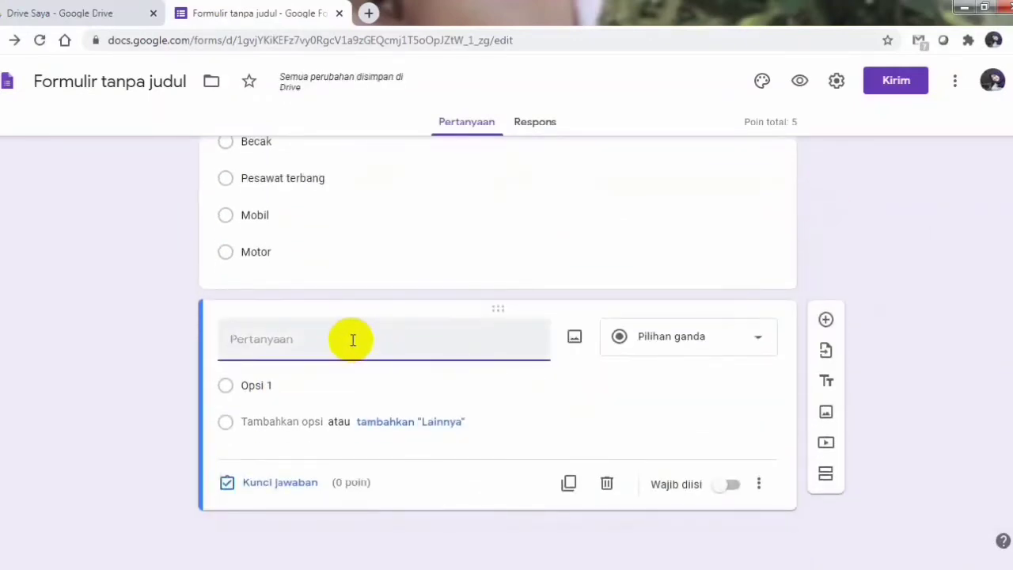
pyautogui.write('Yang bukan termasuk alat tulis adalah ....')
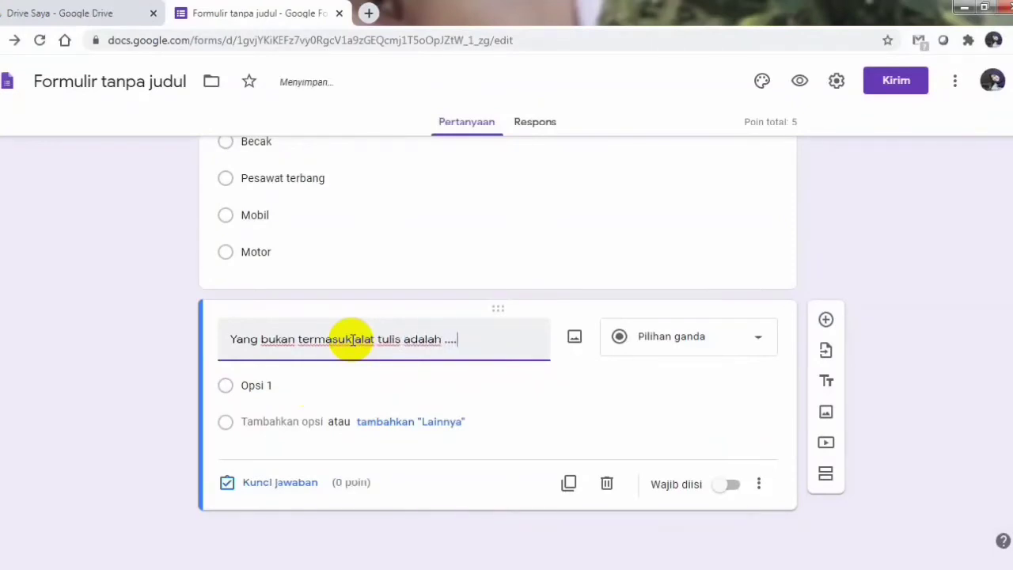
pyautogui.click(304, 387)
pyautogui.write('buku')
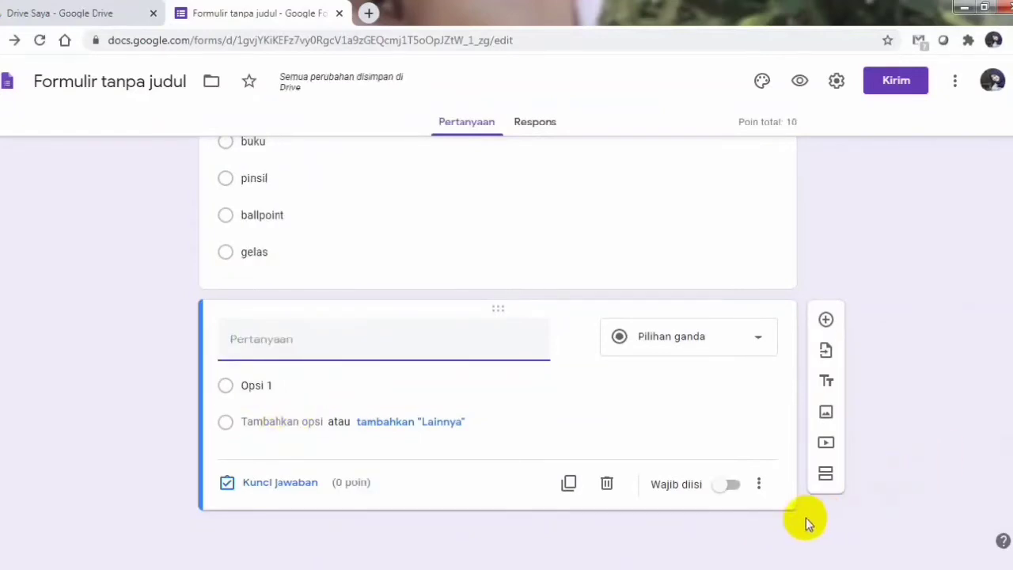
# Write the next question as "Saat ini manusia tinggal di planet ...." and set its type to Jawaban singkat.
pyautogui.write('Saat')
pyautogui.write(' ini manys')
pyautogui.write('usia ')
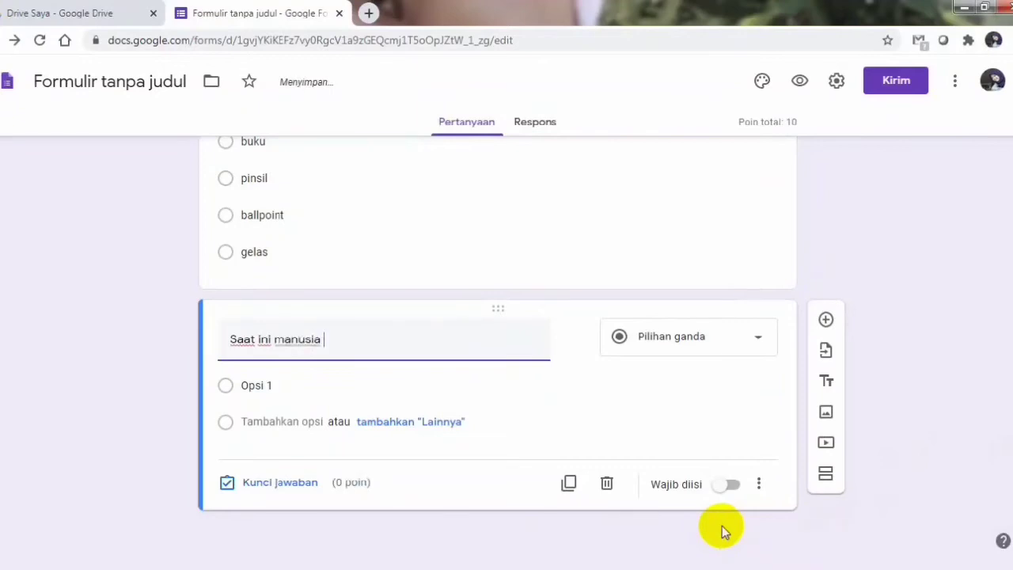
pyautogui.write('tinggal di pla')
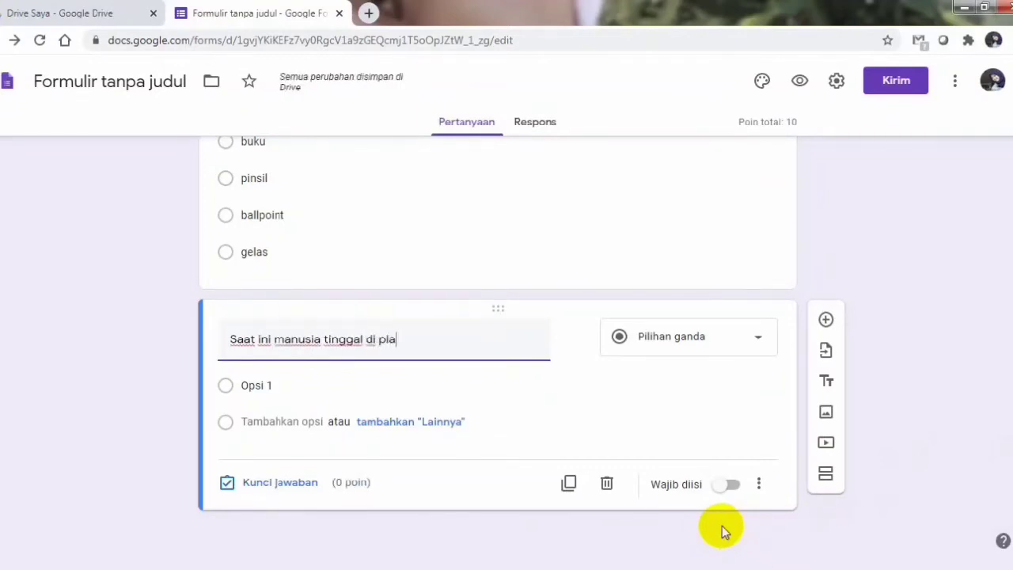
pyautogui.write('net ....')
pyautogui.click(759, 342)
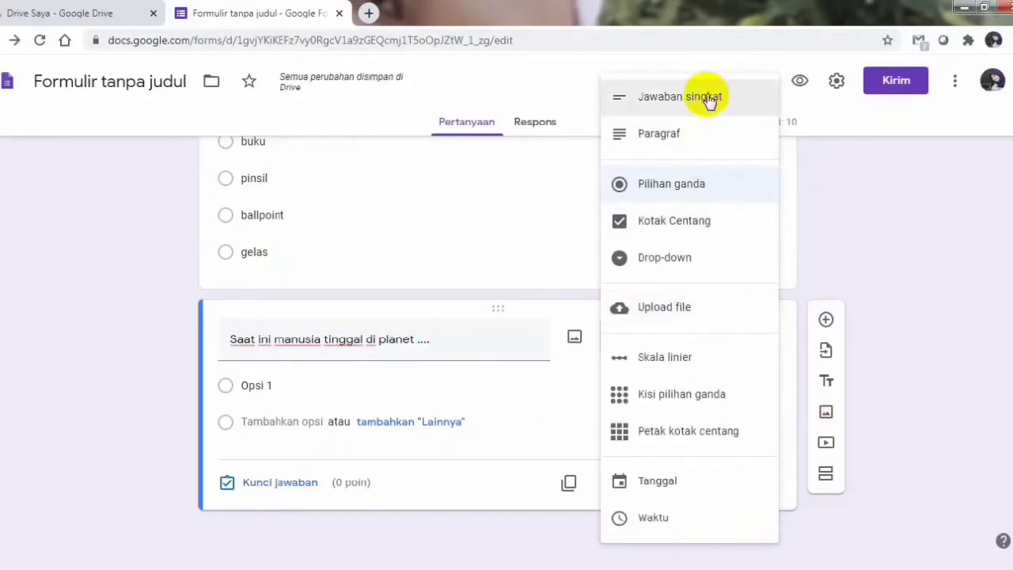
pyautogui.click(708, 98)
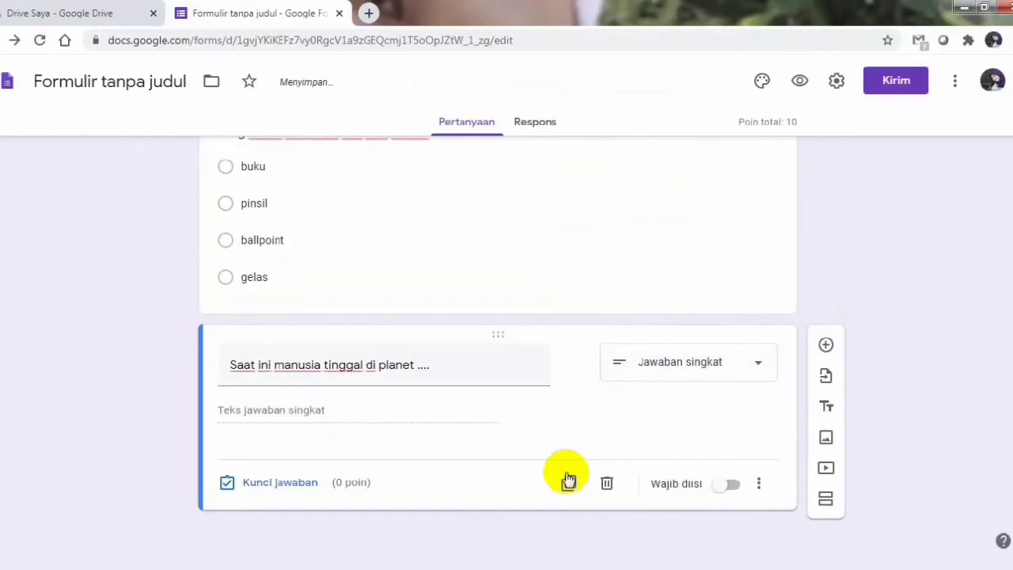
# Enter bumi, Bumi and BUMI as accepted correct answers in the planet question's answer key.
pyautogui.click(288, 482)
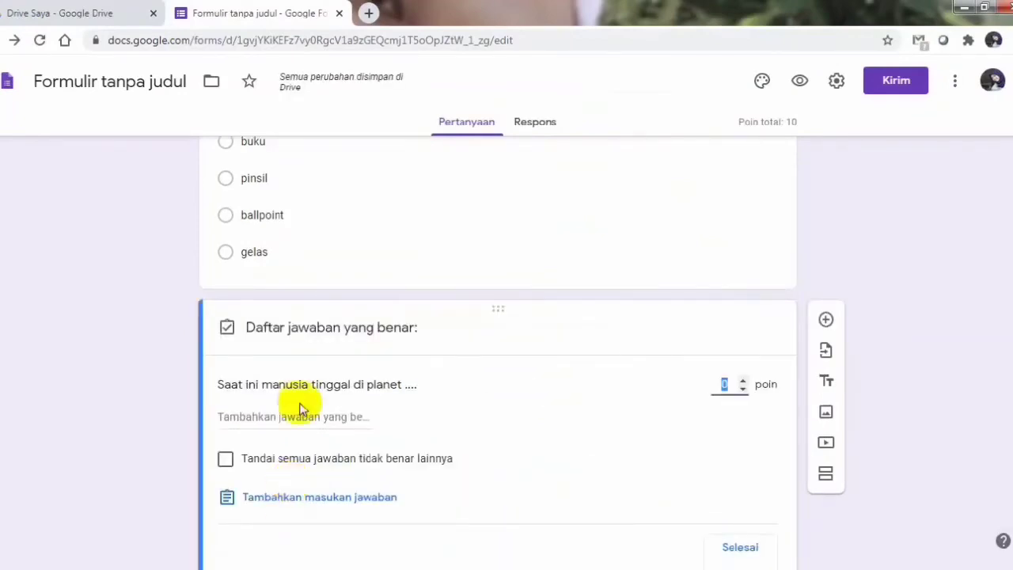
pyautogui.click(346, 416)
pyautogui.write('Jawaban yang Benar')
pyautogui.hotkey('ctrl', 'a')
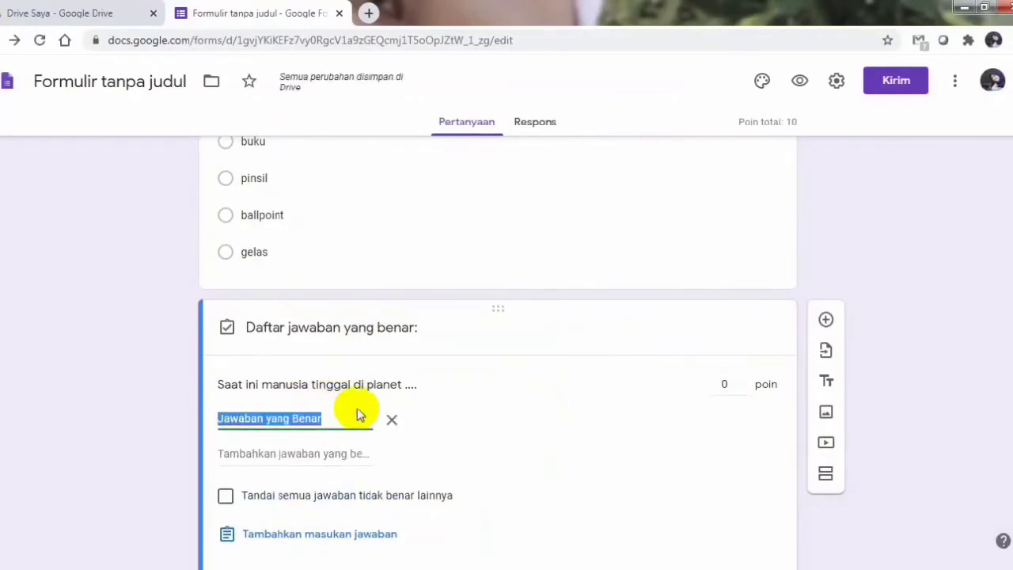
pyautogui.write('bumi')
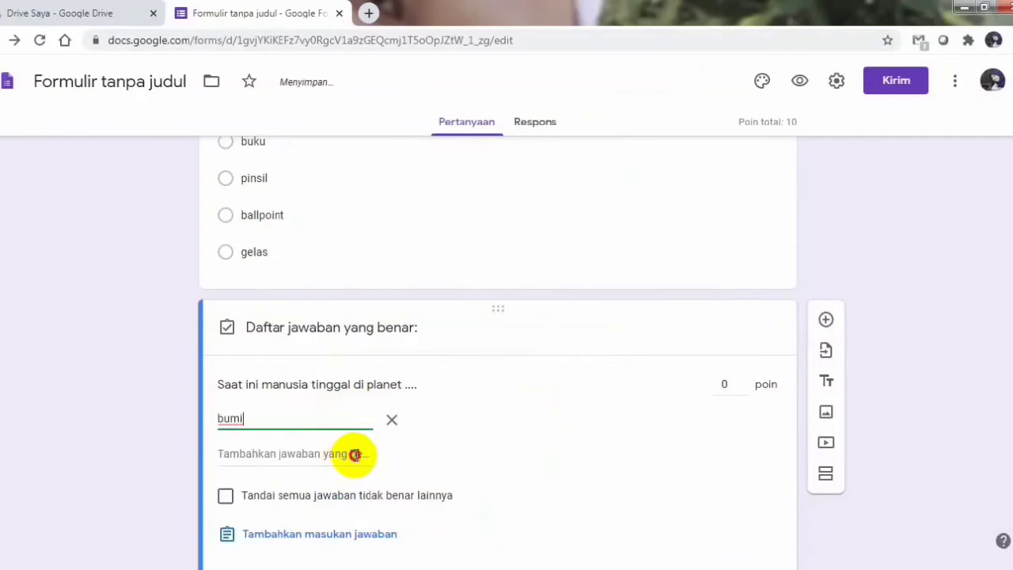
pyautogui.click(358, 453)
pyautogui.write('m')
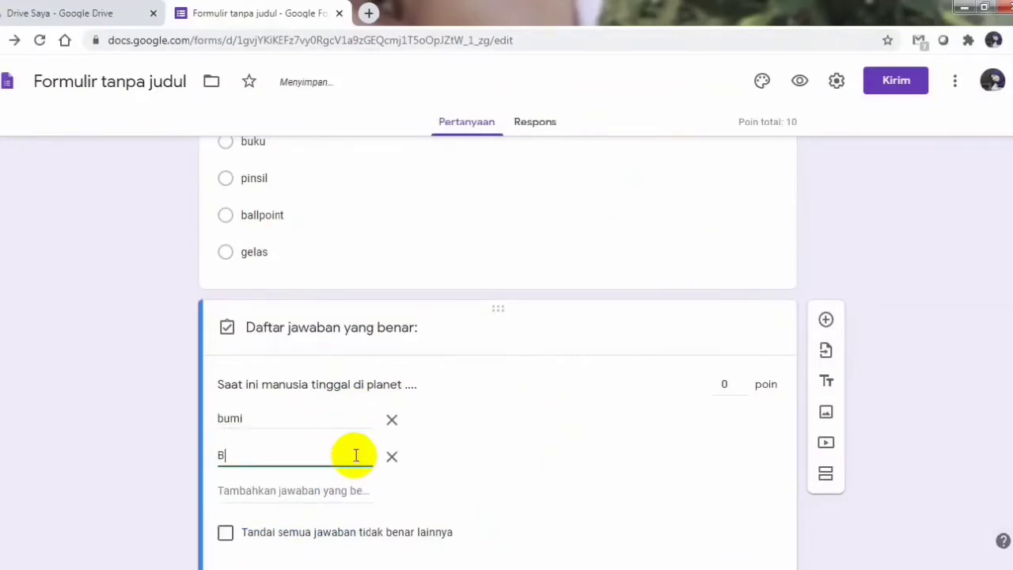
pyautogui.write('i')
pyautogui.click(348, 488)
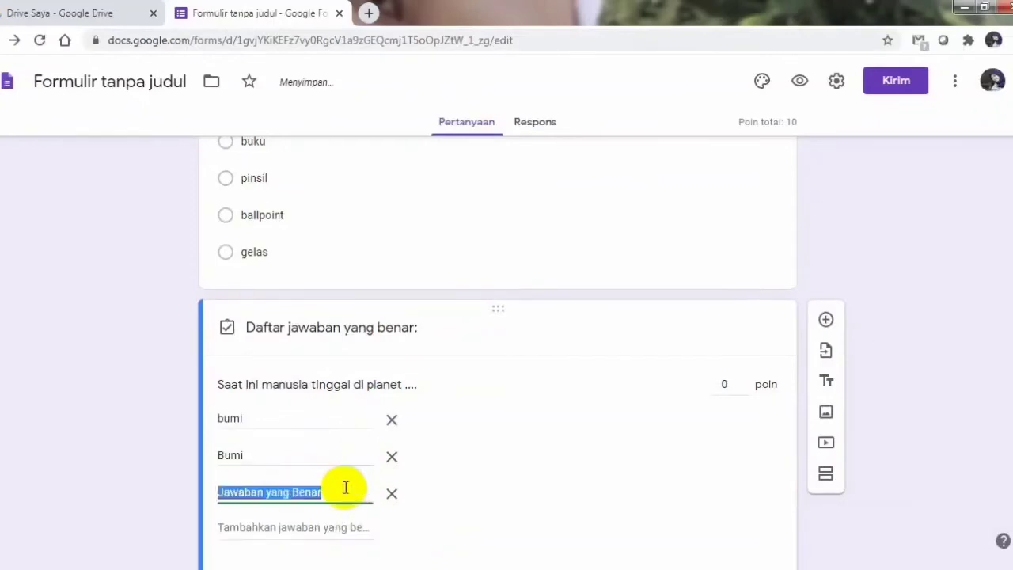
pyautogui.write('BUMI')
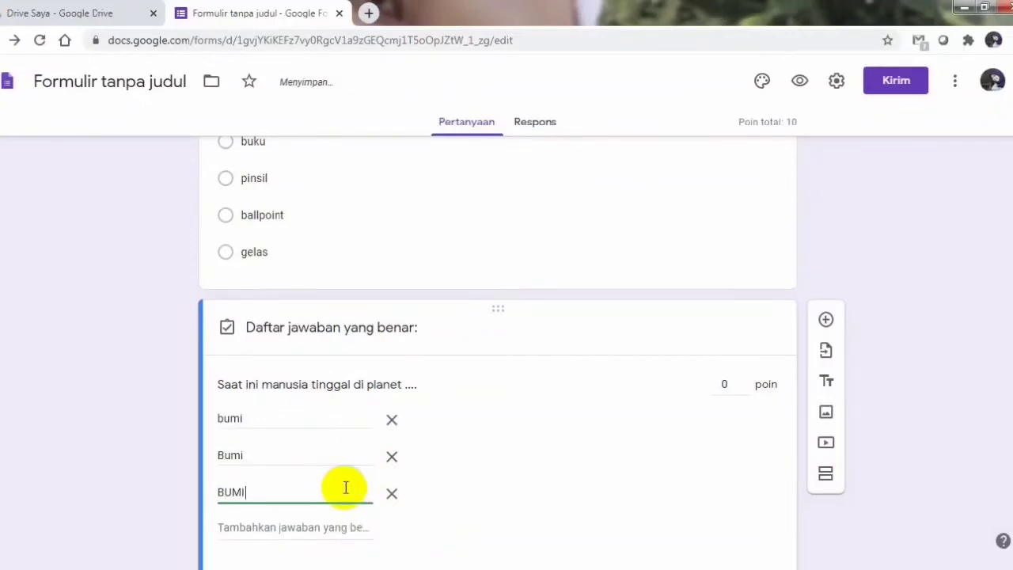
# Make the planet question worth 10 points and finish its answer key.
pyautogui.click(723, 383)
pyautogui.write('10')
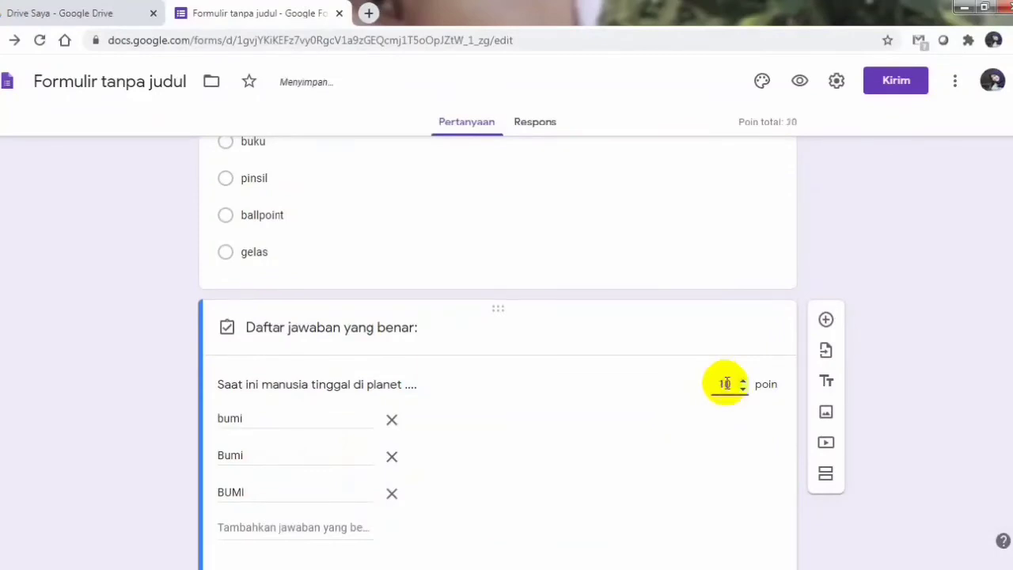
pyautogui.scroll(-2, 1011, 391)
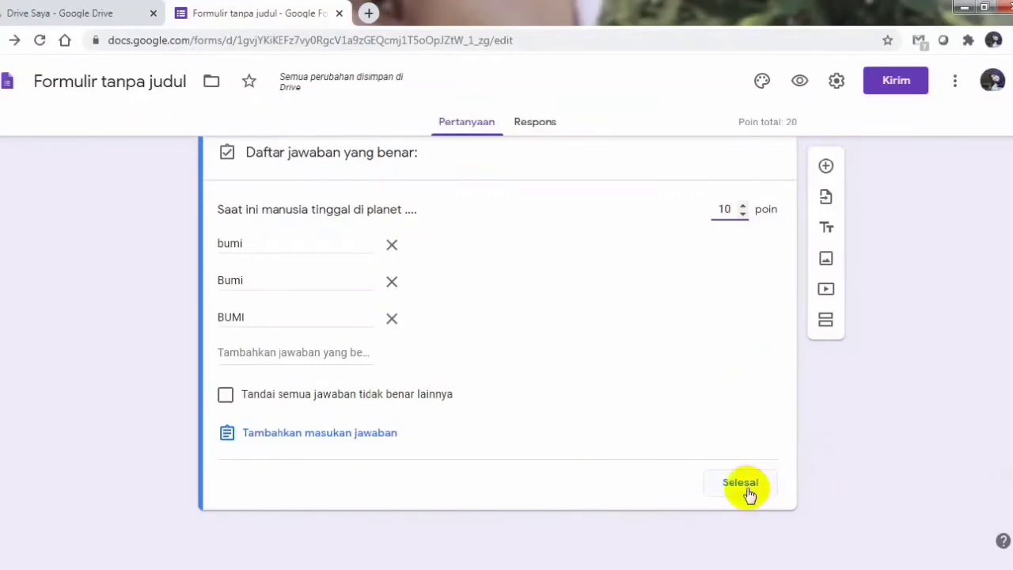
pyautogui.click(748, 485)
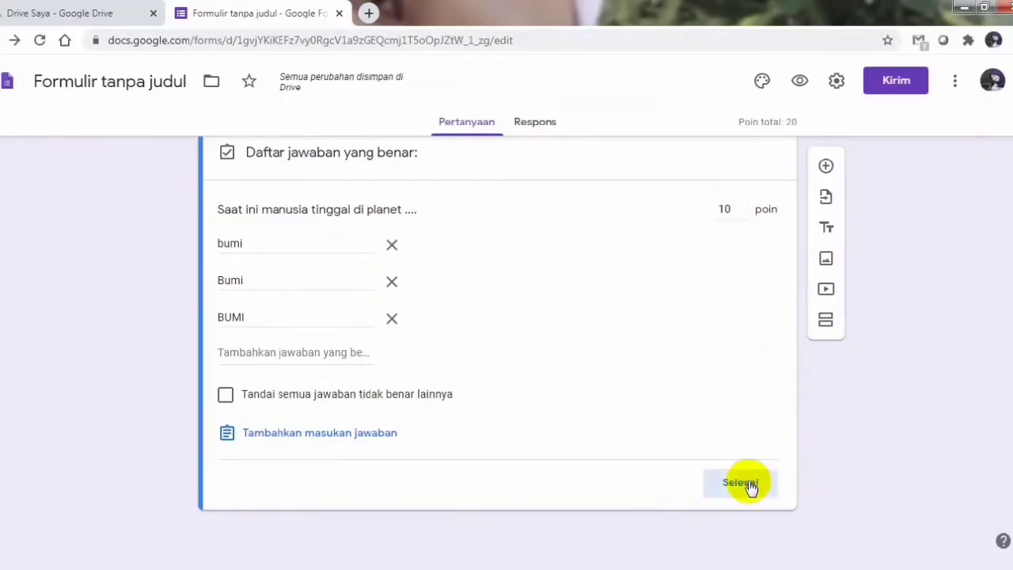
# Add a Paragraf question reading "Jelaskan tentang lagu Balonku!".
pyautogui.click(825, 346)
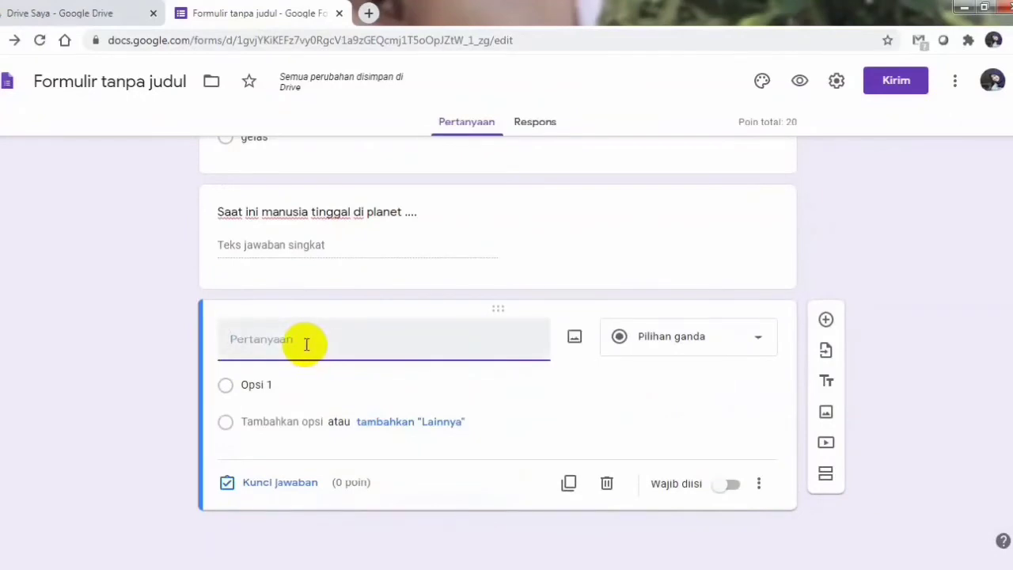
pyautogui.write('Jelaskan')
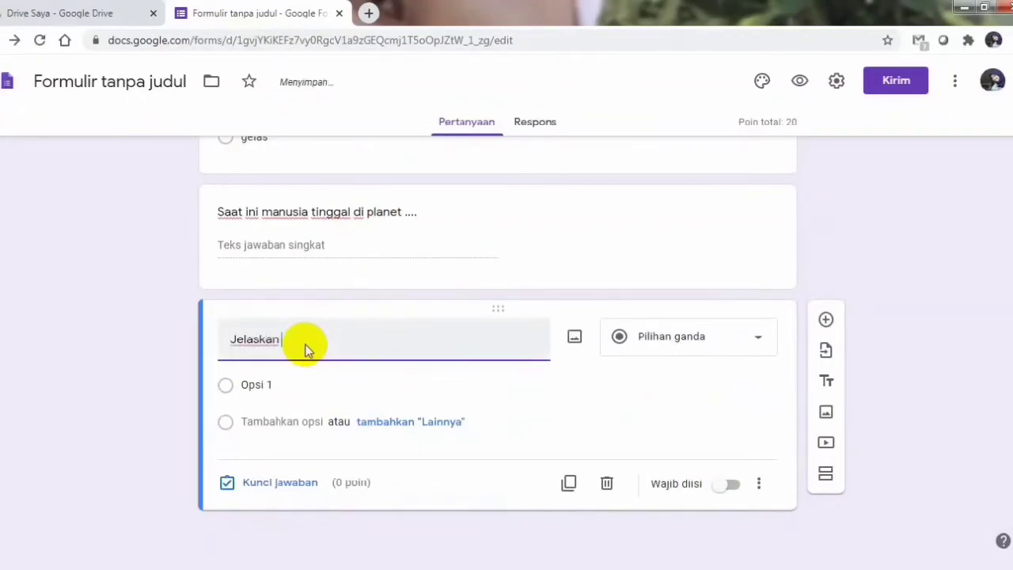
pyautogui.write(' tnan')
pyautogui.press('BackSpace')
pyautogui.press('BackSpace')
pyautogui.press('BackSpace')
pyautogui.write('entang lagu ')
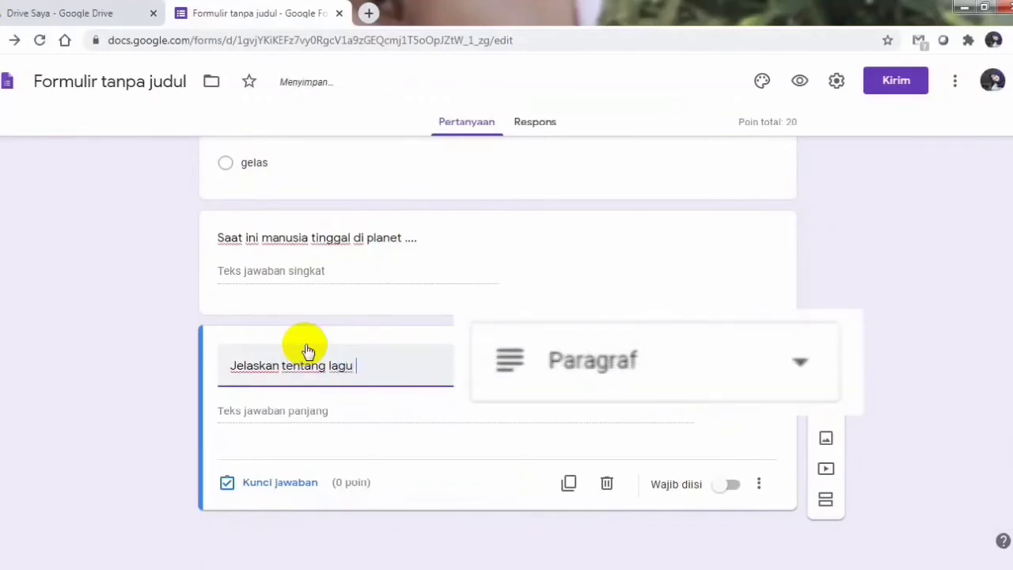
pyautogui.write('Balonku!')
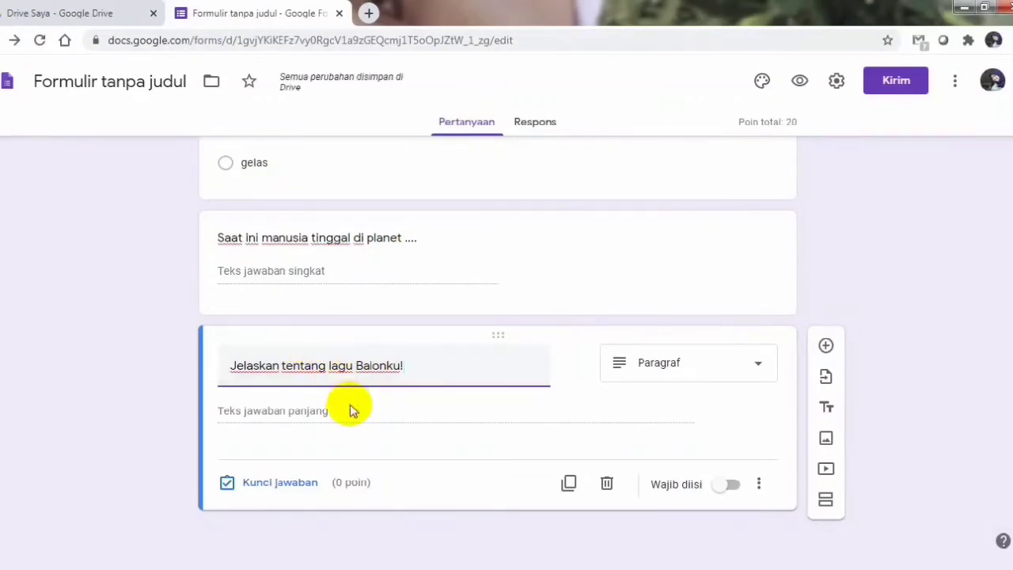
# Make the Balonku question worth 10 points and add the answer feedback "Balonku ada 5. Meletus balon hijau. Sisanya tinggal 4.".
pyautogui.click(298, 483)
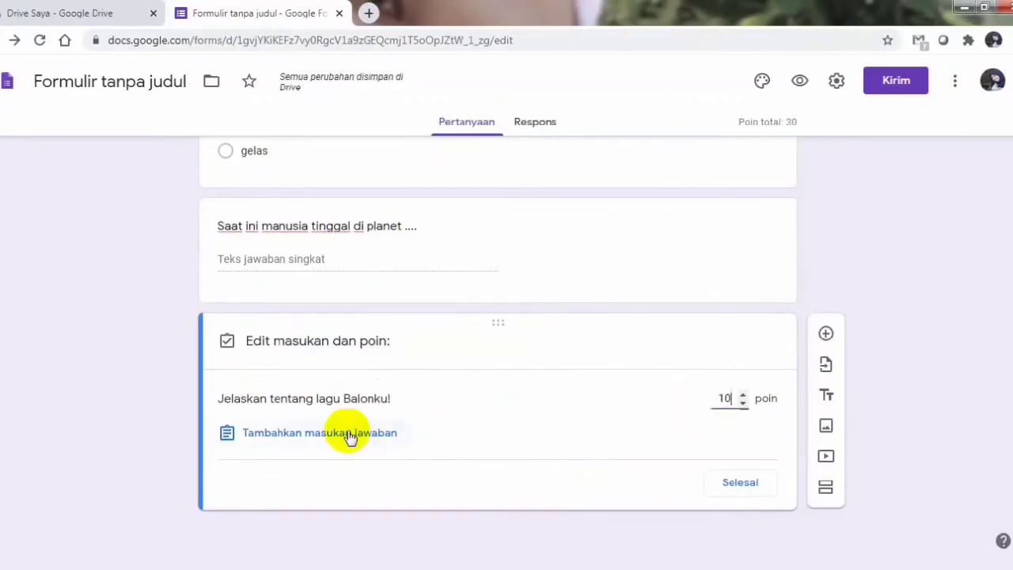
pyautogui.click(350, 435)
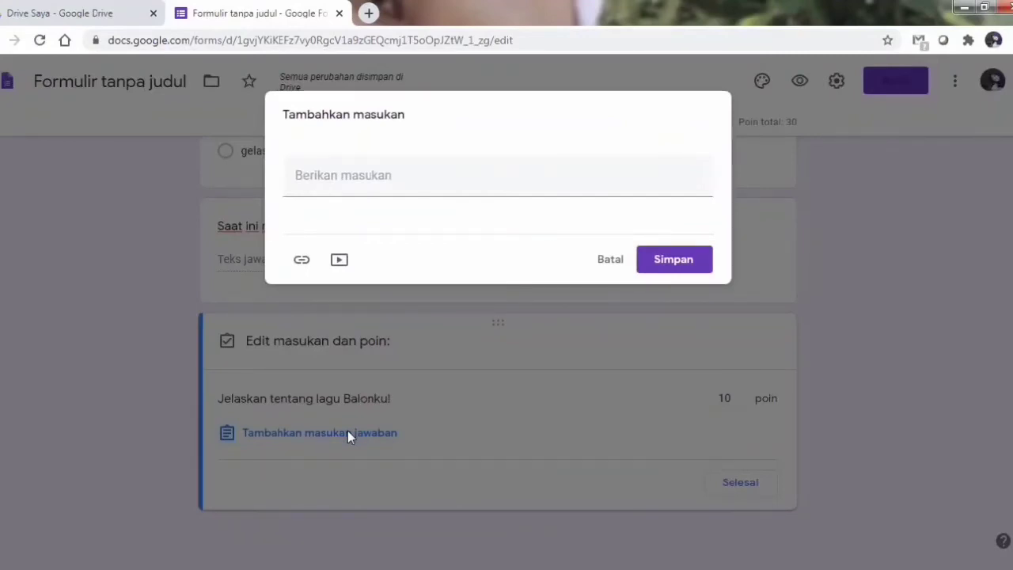
pyautogui.click(481, 176)
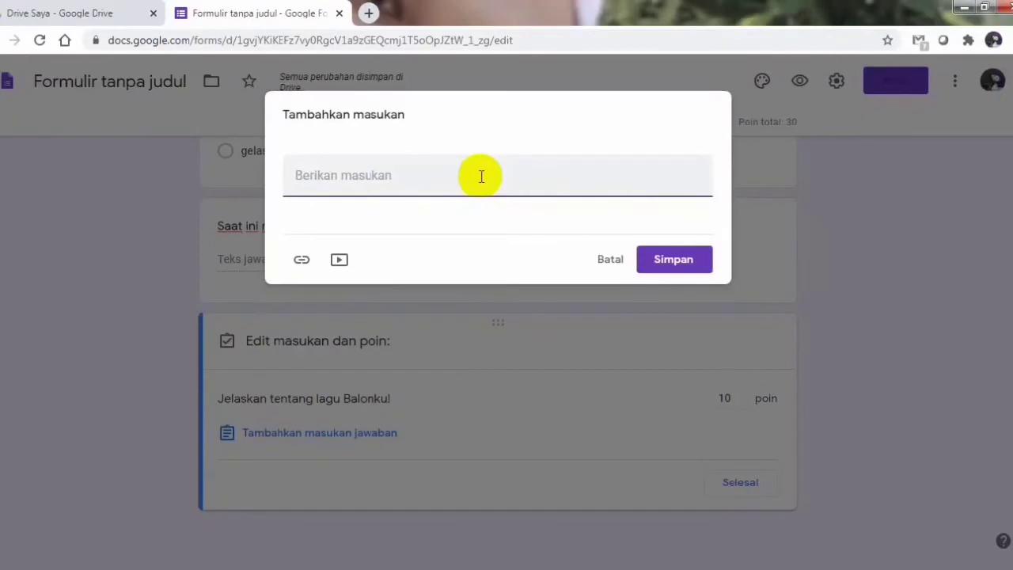
pyautogui.write('Balonku ada')
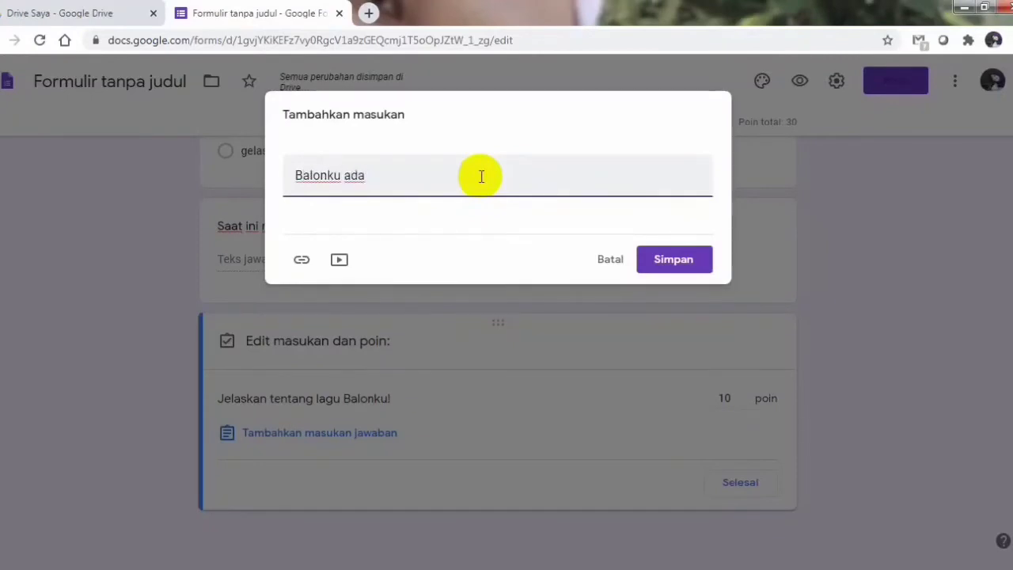
pyautogui.write(' 5. Meletus balo')
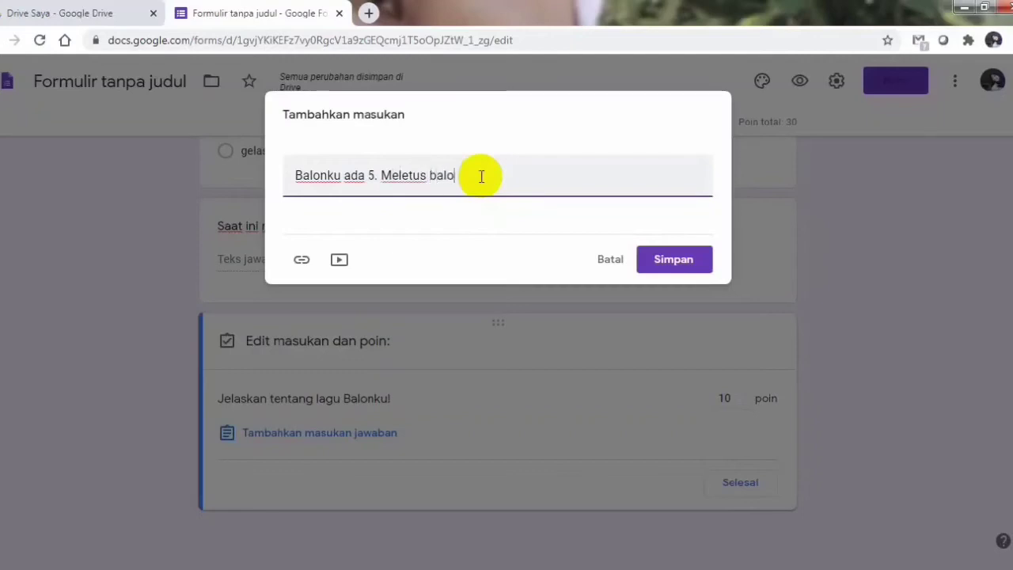
pyautogui.write('n hijau.')
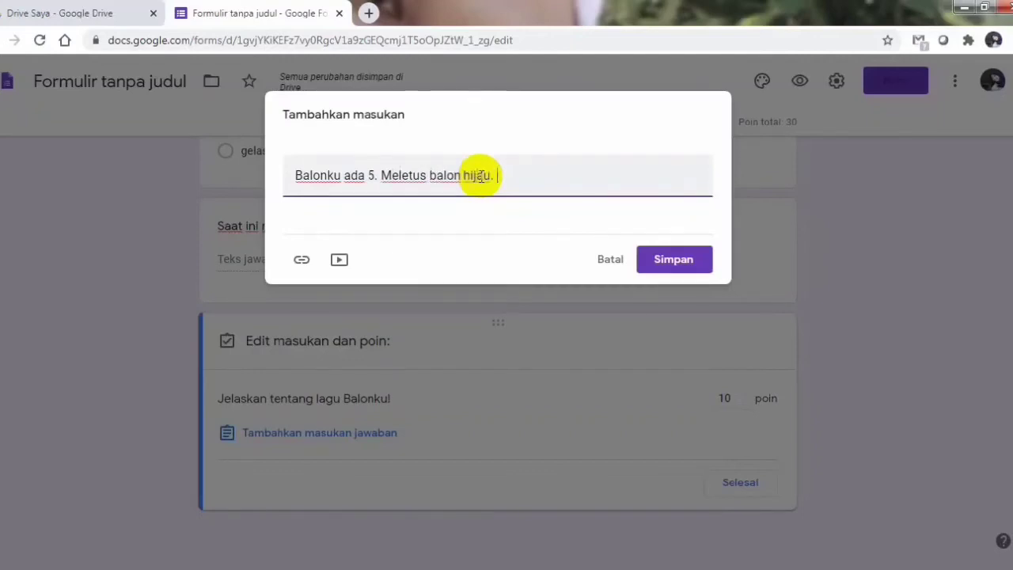
pyautogui.write(' Sisanya tinggal 4.')
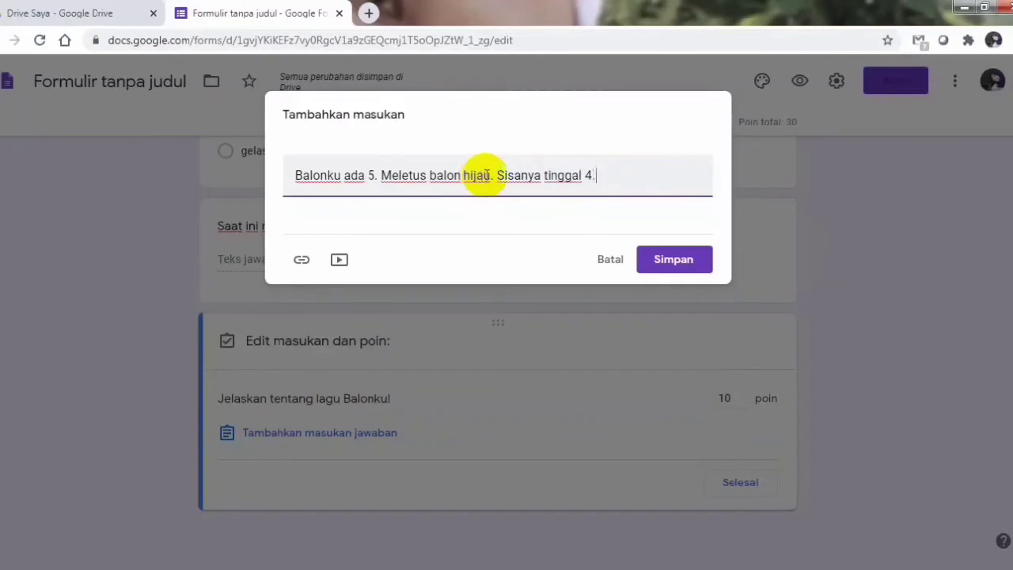
pyautogui.click(676, 262)
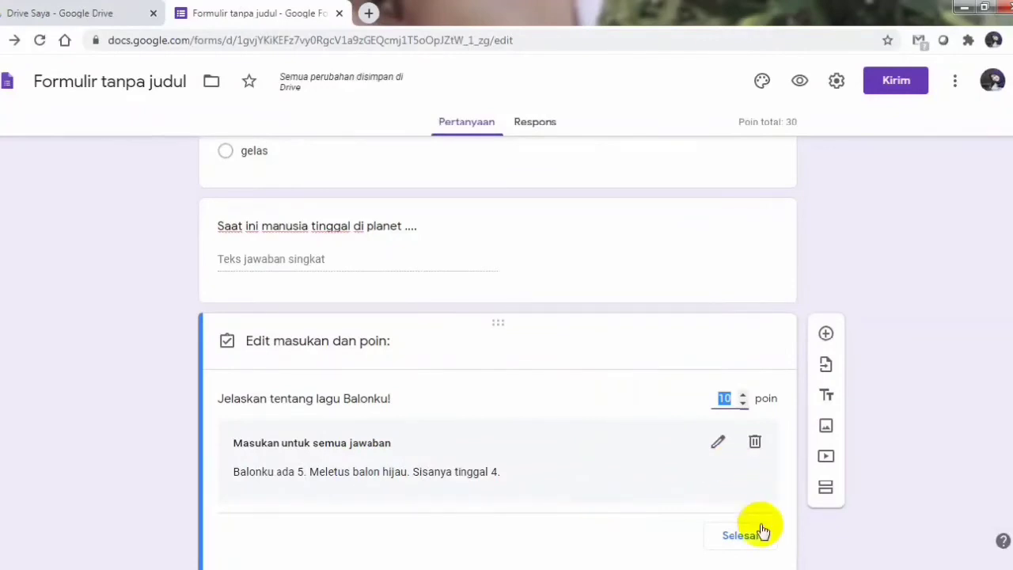
pyautogui.scroll(-1, 1010, 392)
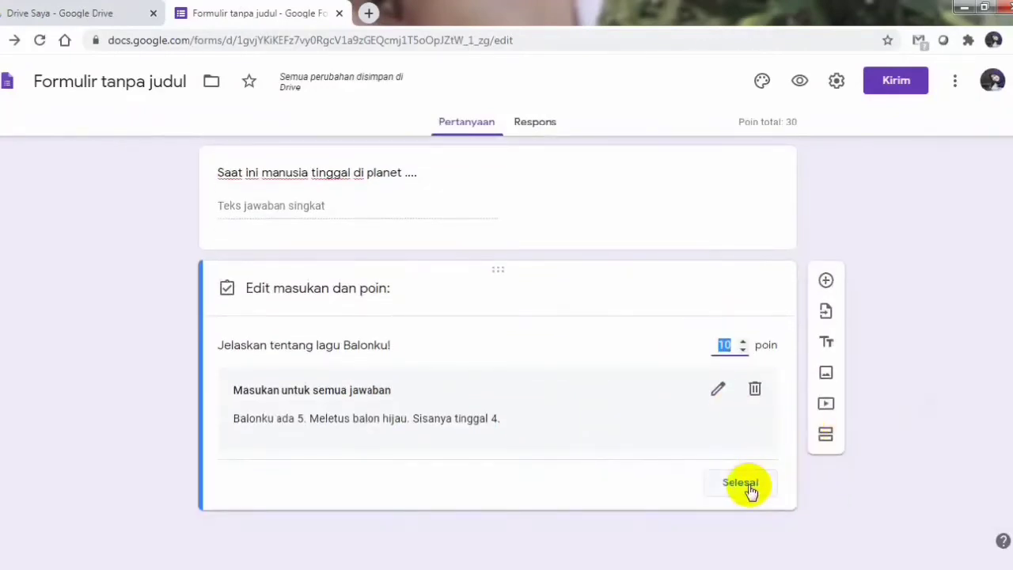
pyautogui.click(747, 485)
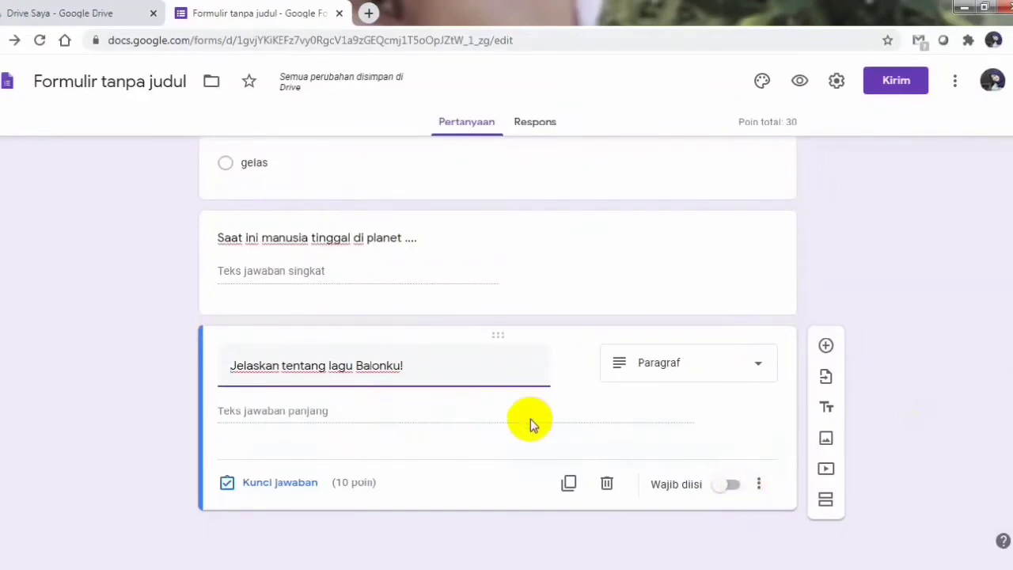
# Generate a shortened share link for the form and copy it to the clipboard.
pyautogui.click(903, 83)
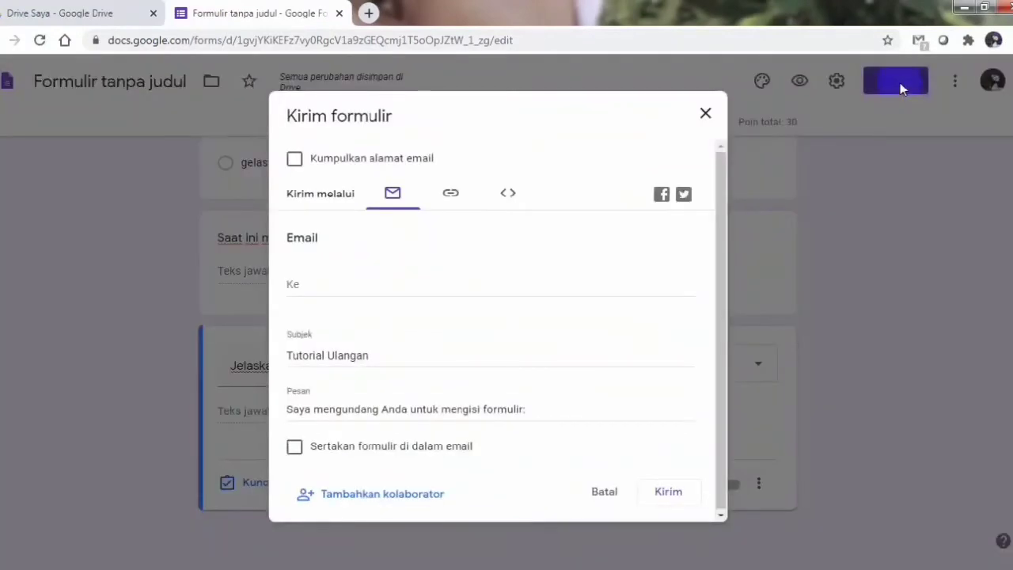
pyautogui.click(453, 194)
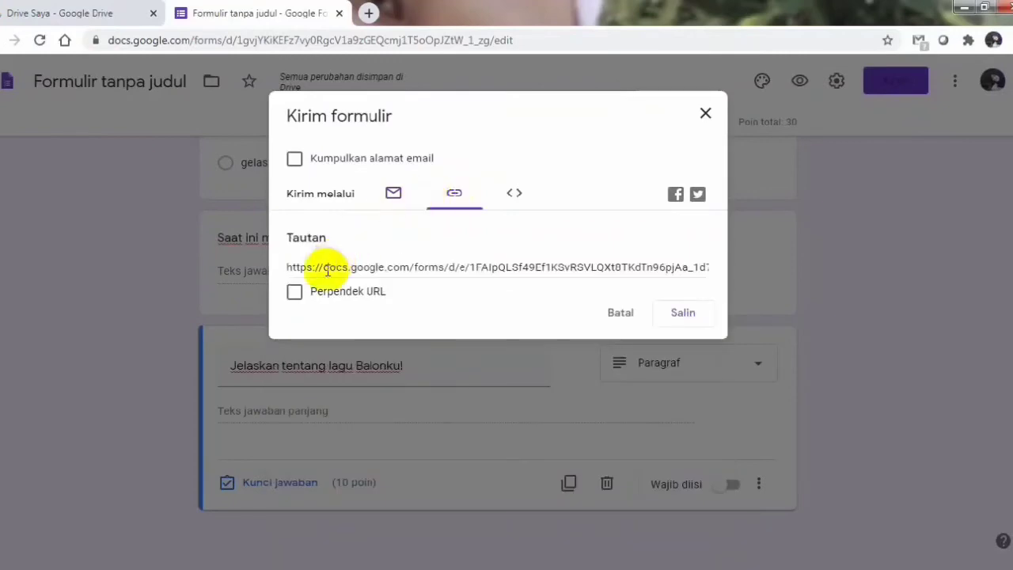
pyautogui.click(294, 292)
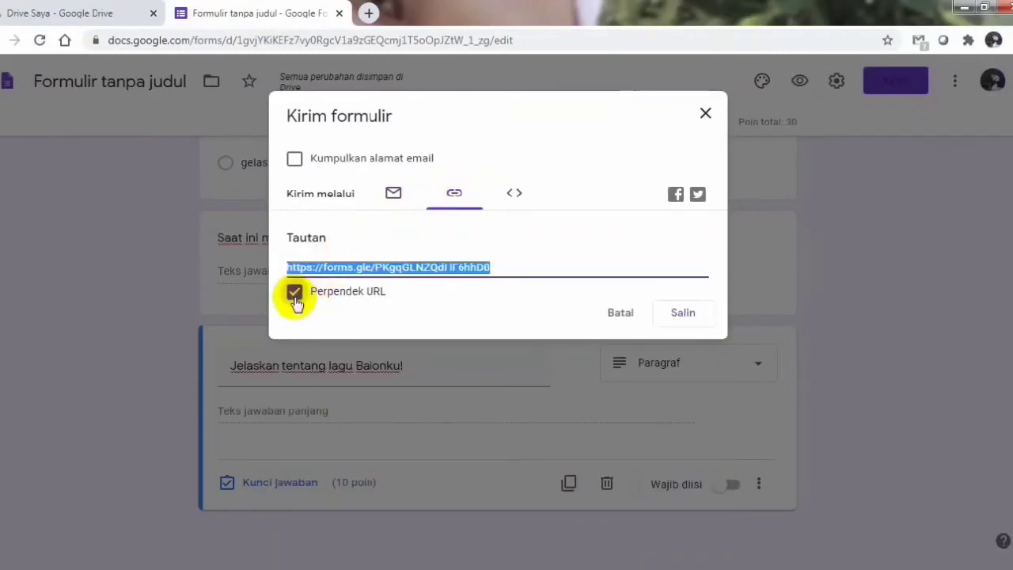
pyautogui.click(682, 312)
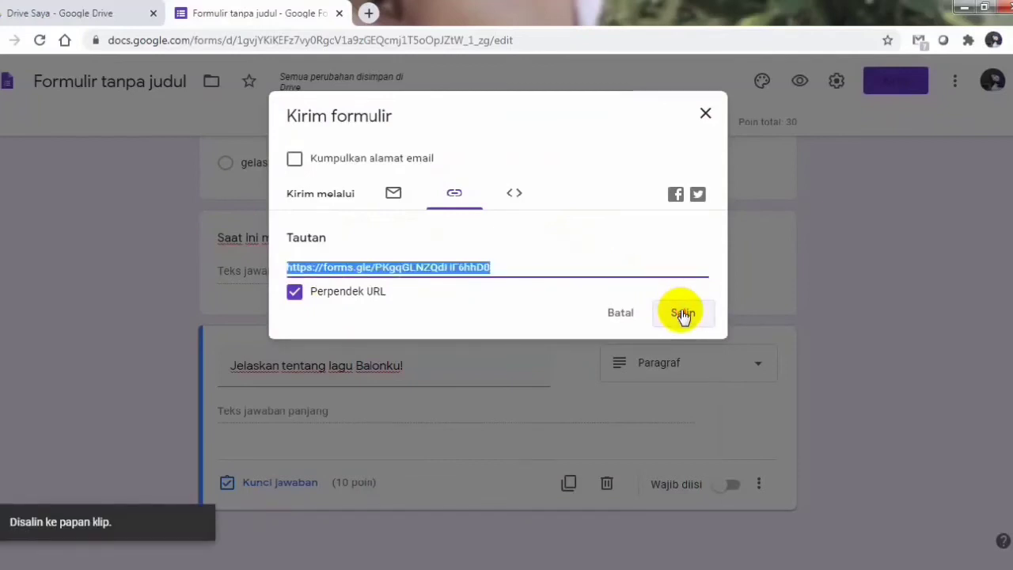
# Open gg.gg in a new browser tab and shorten the copied form link with the custom ending "tutorialulangan".
pyautogui.click(369, 13)
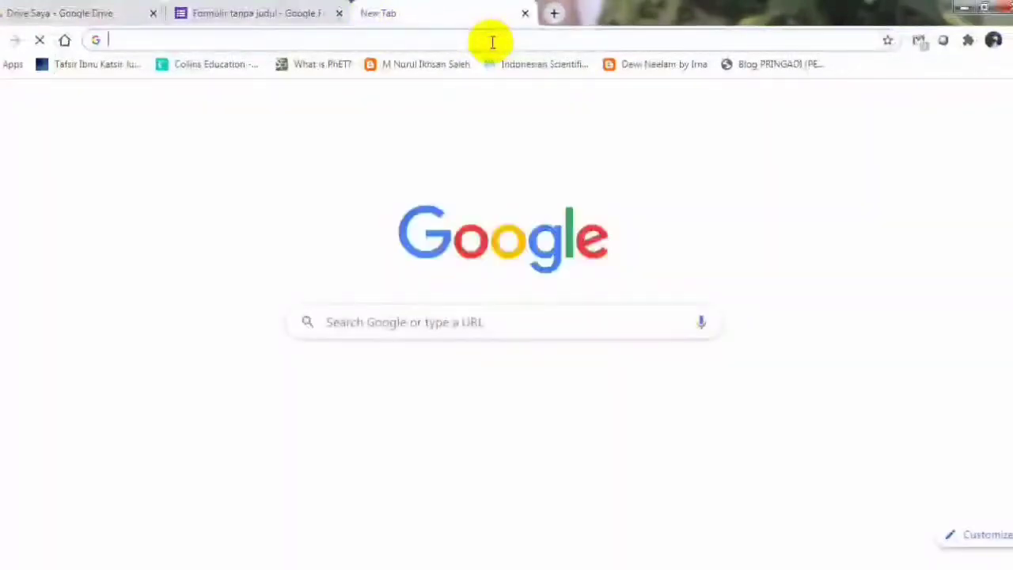
pyautogui.write('gg')
pyautogui.click(235, 279)
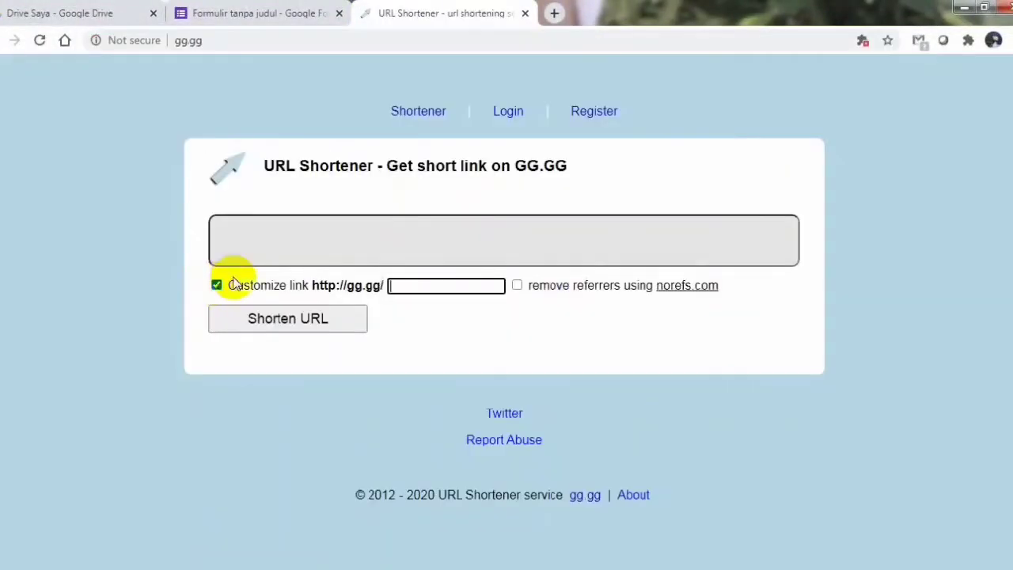
pyautogui.click(319, 248)
pyautogui.write('https://forms.gle/PKgqGLNZQdHF6hhD8')
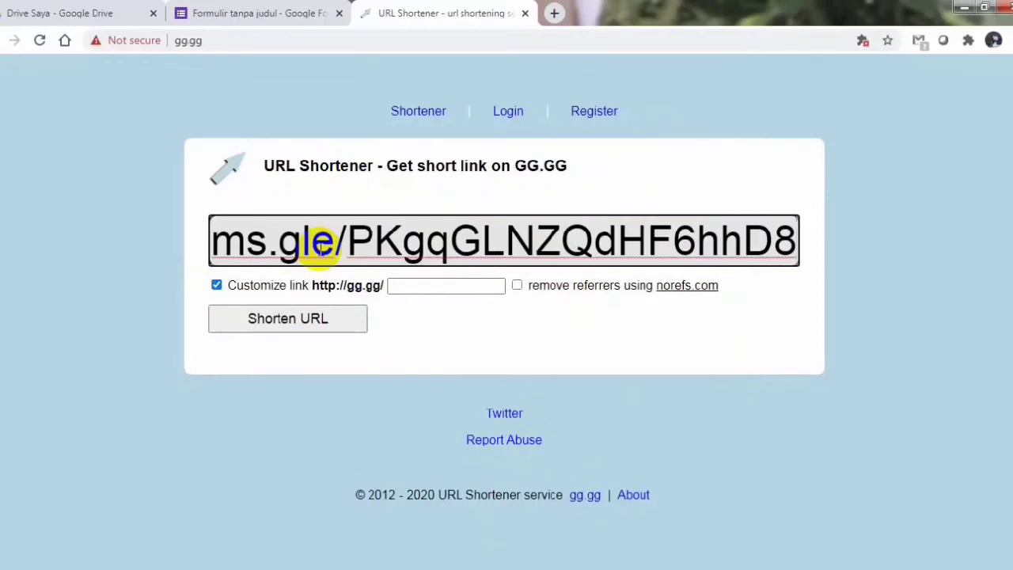
pyautogui.click(433, 289)
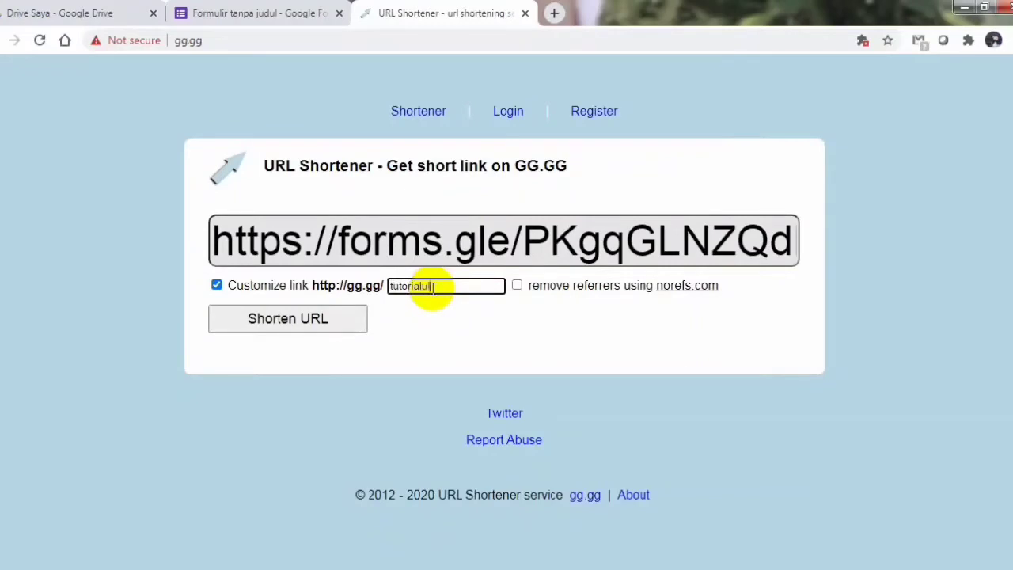
pyautogui.click(329, 322)
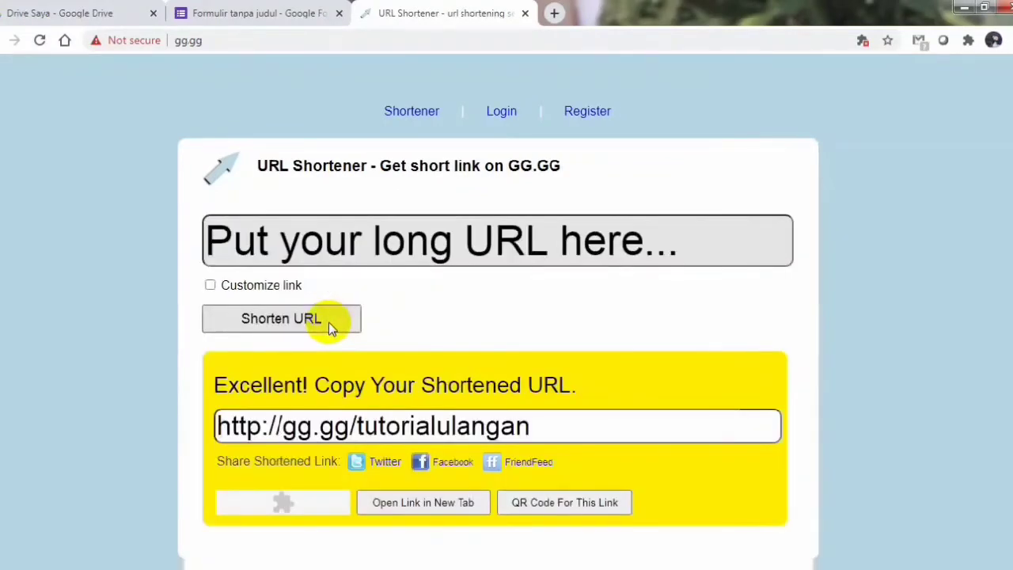
pyautogui.click(569, 420)
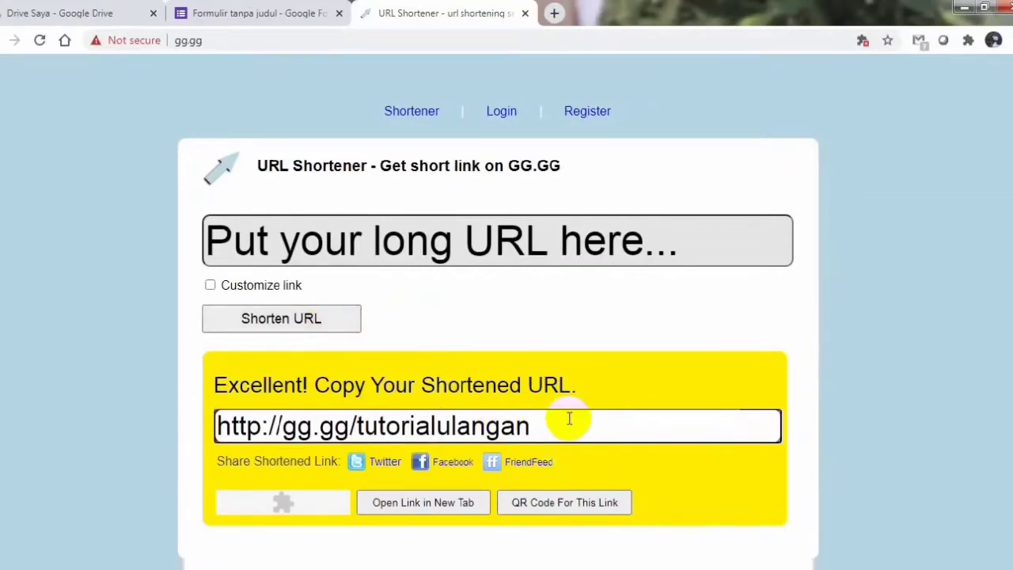
pyautogui.moveTo(543, 425); pyautogui.dragTo(145, 412)
pyautogui.click(140, 416)
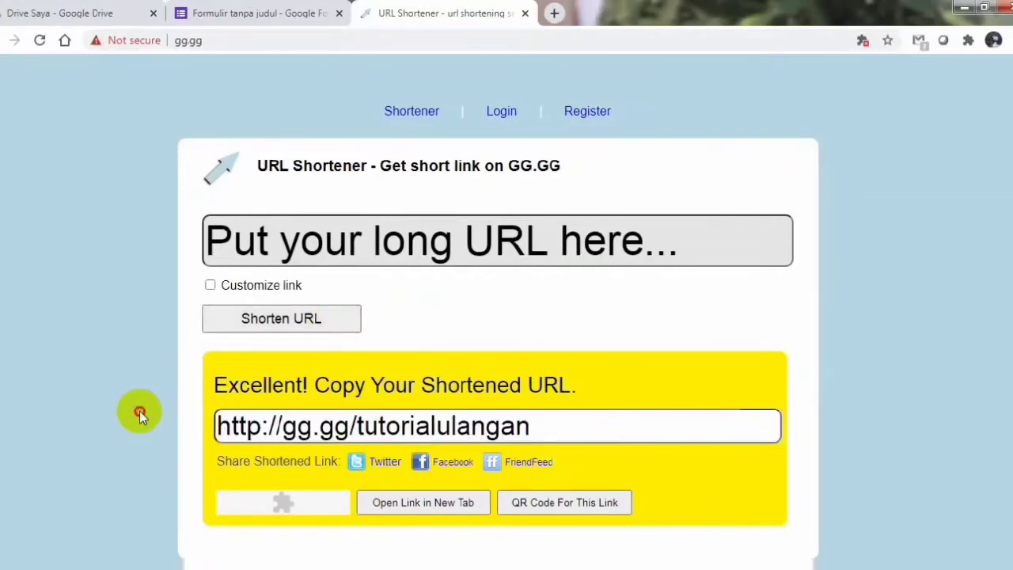
pyautogui.moveTo(606, 426)
pyautogui.mouseDown()
pyautogui.moveTo(228, 425)
pyautogui.moveTo(215, 434)
pyautogui.mouseUp()
pyautogui.hotkey('ctrl', 'c')
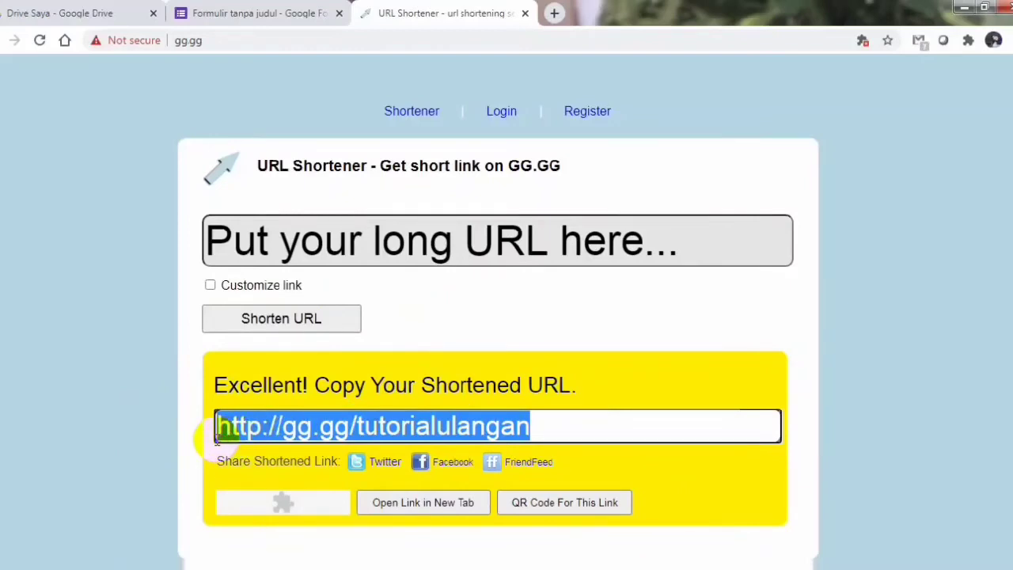
pyautogui.click(555, 15)
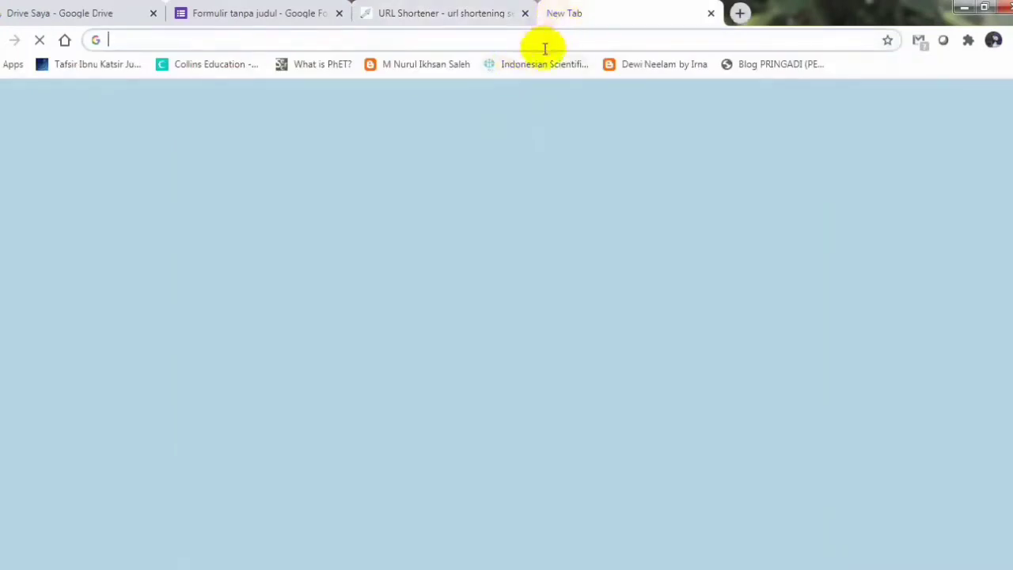
pyautogui.hotkey('ctrl', 'v')
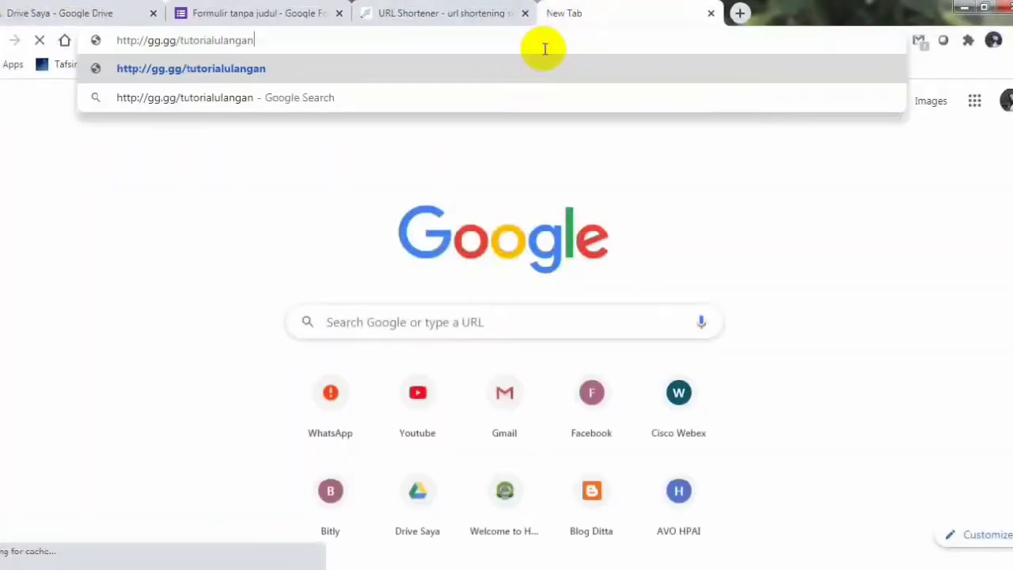
pyautogui.press('Return')
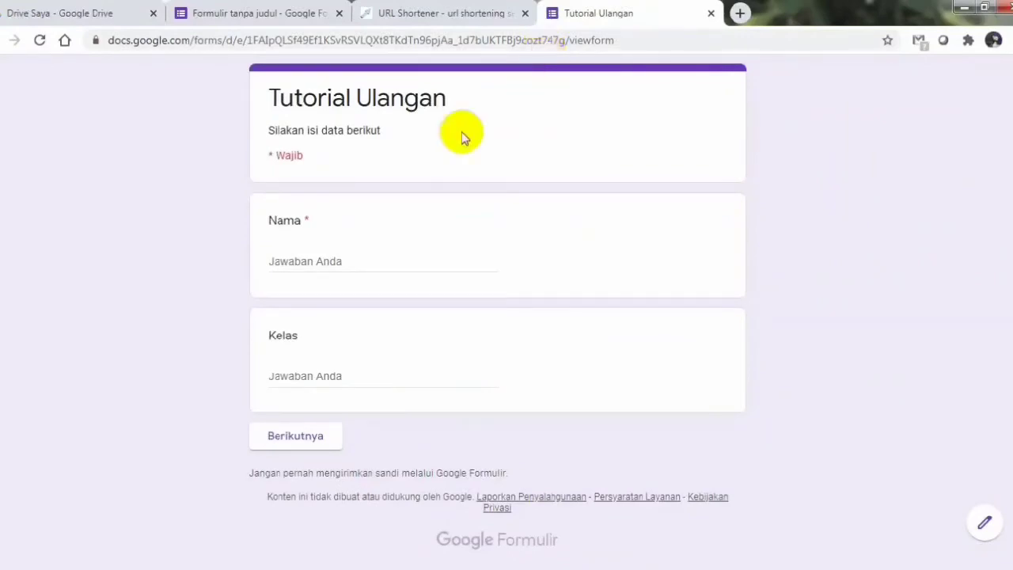
# Enter UJI COBA as the Nama and continue to the question section of the quiz.
pyautogui.click(359, 261)
pyautogui.write('UJI COBA')
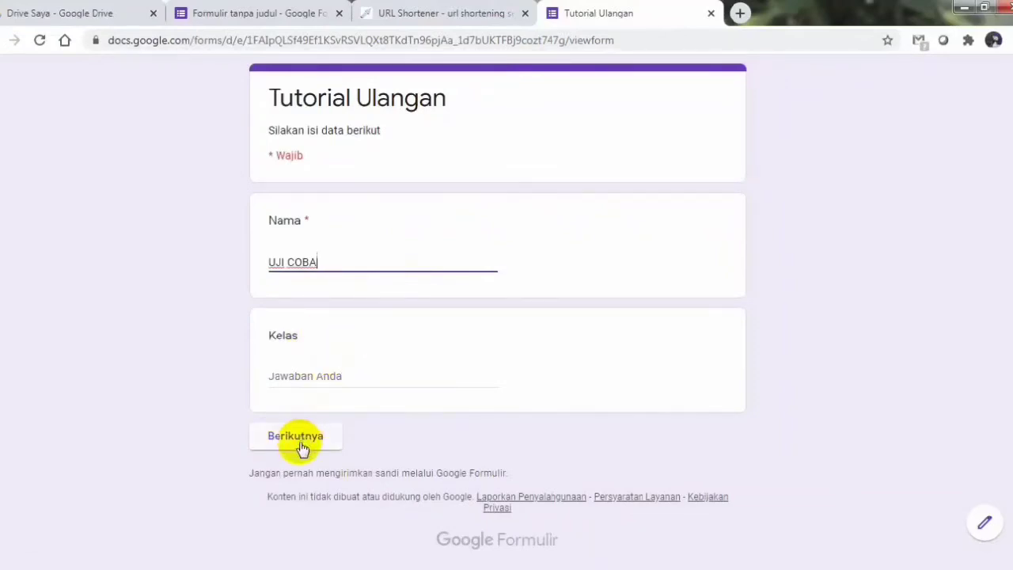
pyautogui.click(304, 448)
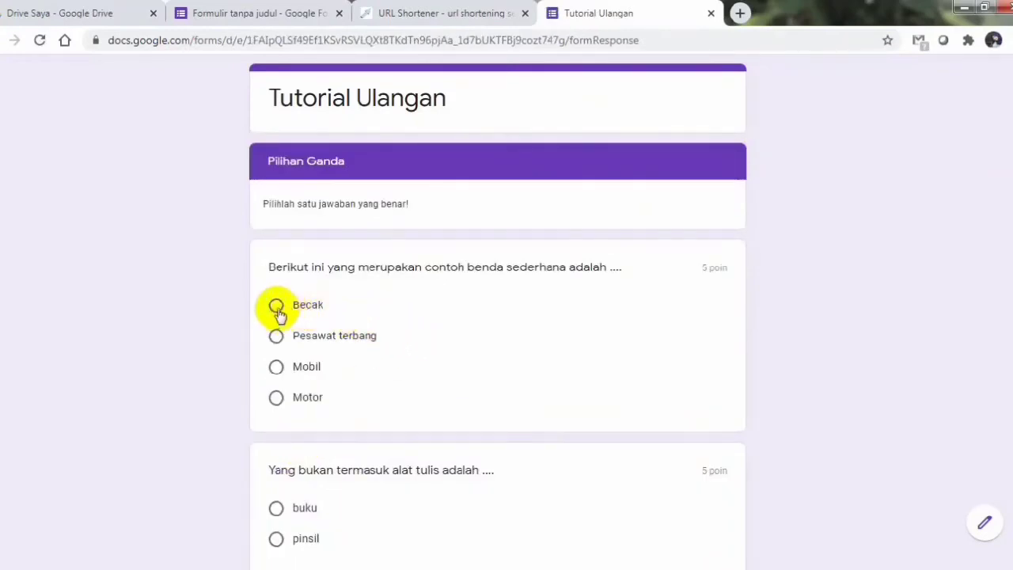
# Answer the benda sederhana question with Pesawat terbang and the alat tulis question with gelas.
pyautogui.click(277, 339)
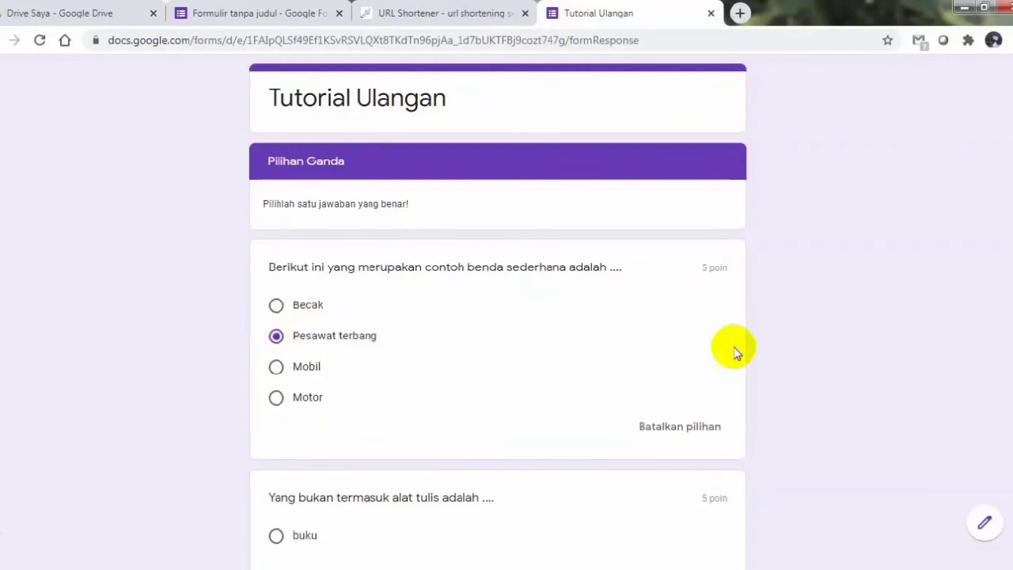
pyautogui.scroll(-4, 1011, 216)
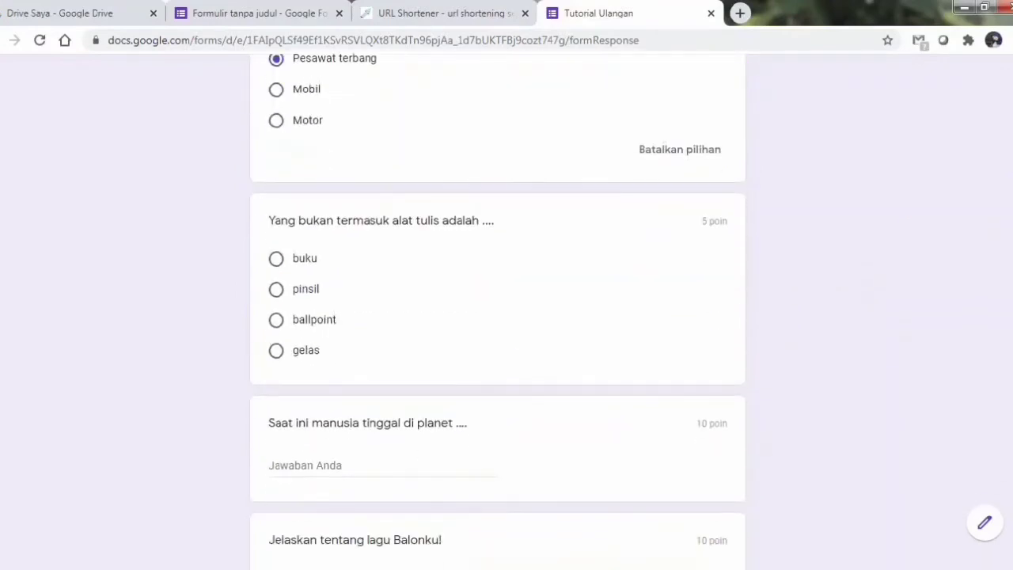
pyautogui.click(276, 350)
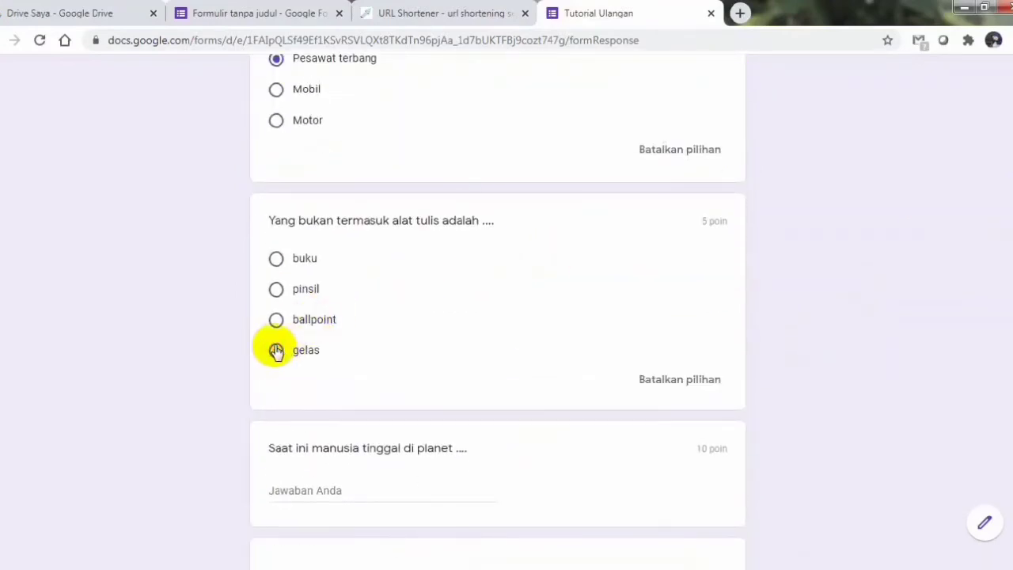
# Answer BUMI to the planet question and "Meletus balon hijau. Hatiku sangat kacau." to the Balonku question, and submit the quiz.
pyautogui.scroll(-3, 1008, 327)
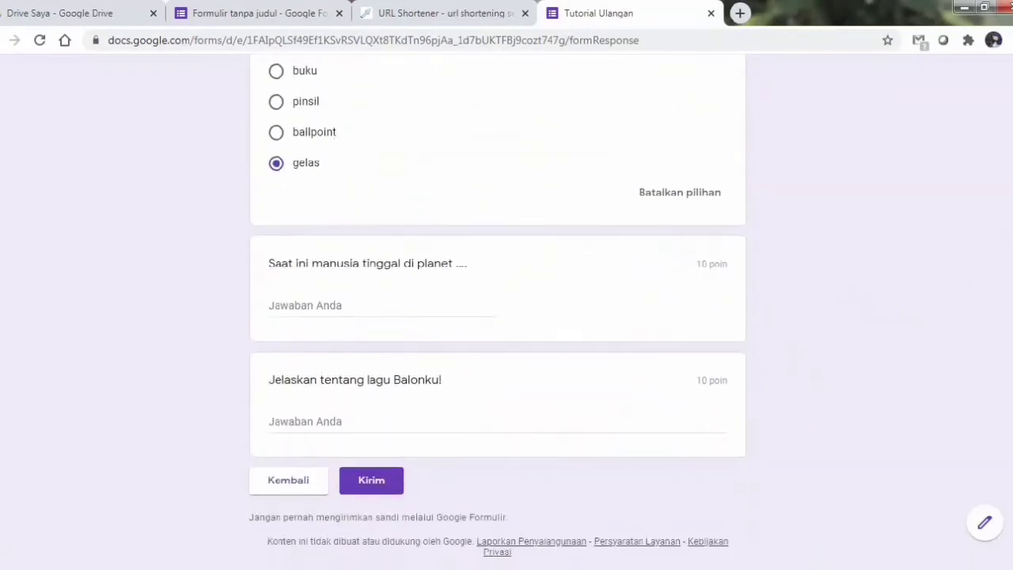
pyautogui.click(371, 302)
pyautogui.write('BUMI')
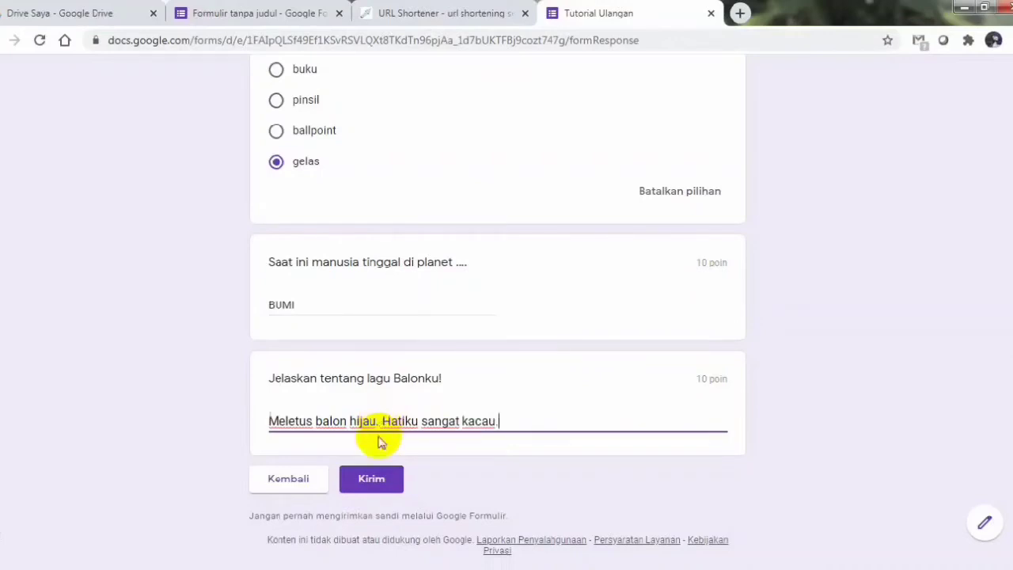
pyautogui.click(376, 484)
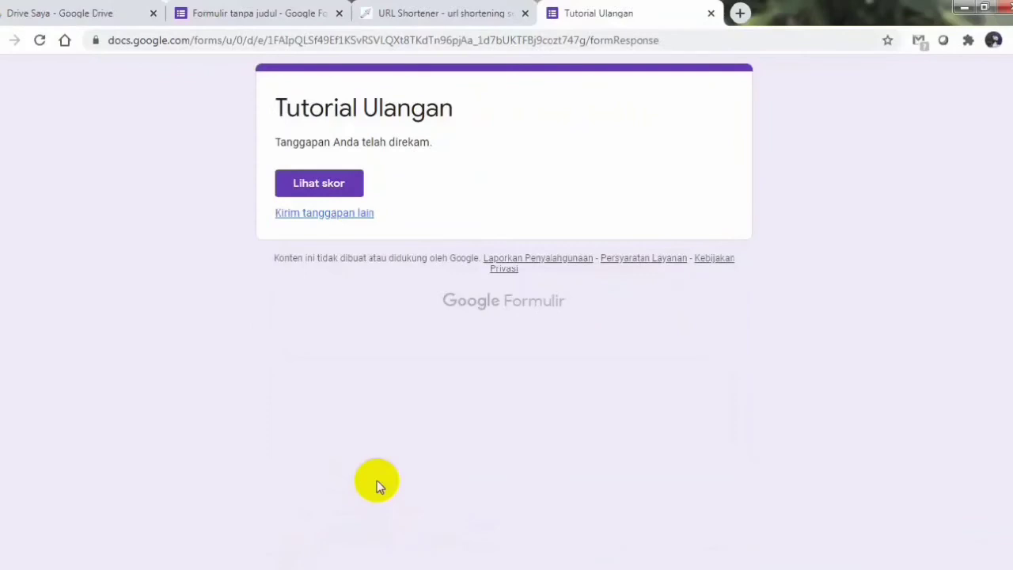
# Open the score of the submitted trial response and review the marked answers and points for each question.
pyautogui.click(320, 186)
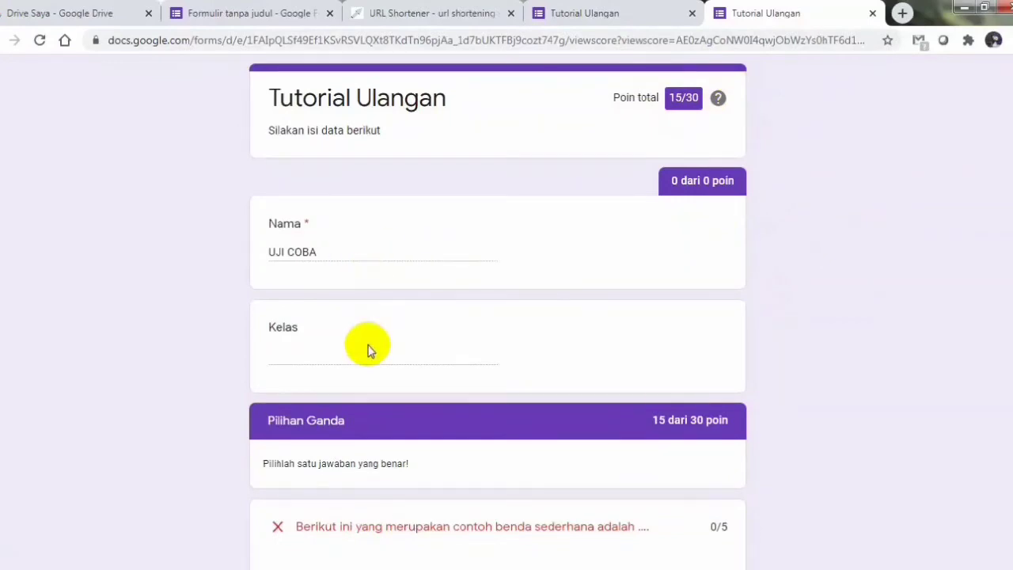
pyautogui.scroll(-5, 1012, 102)
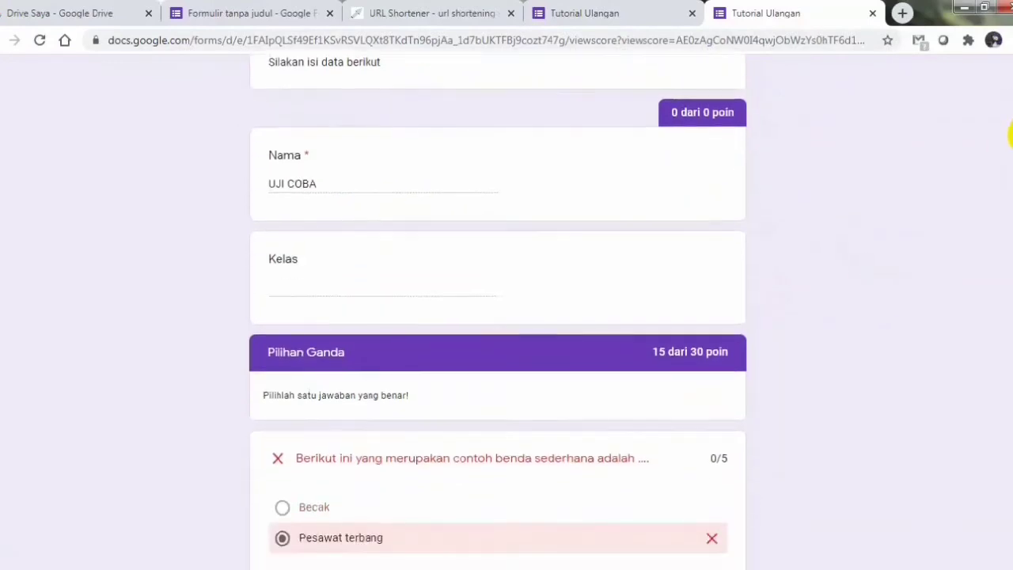
pyautogui.scroll(-1, 1012, 225)
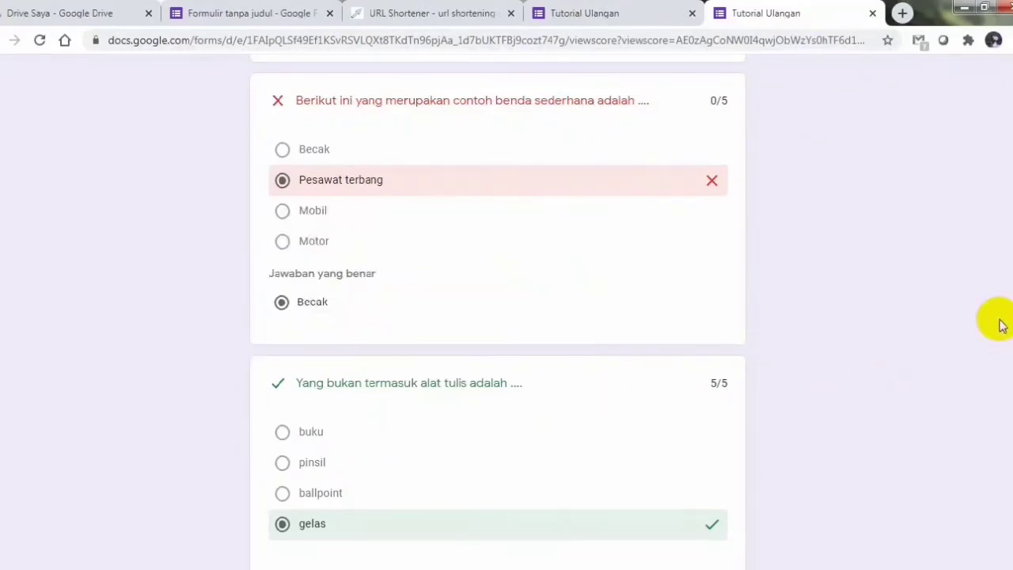
pyautogui.scroll(-5, 1012, 293)
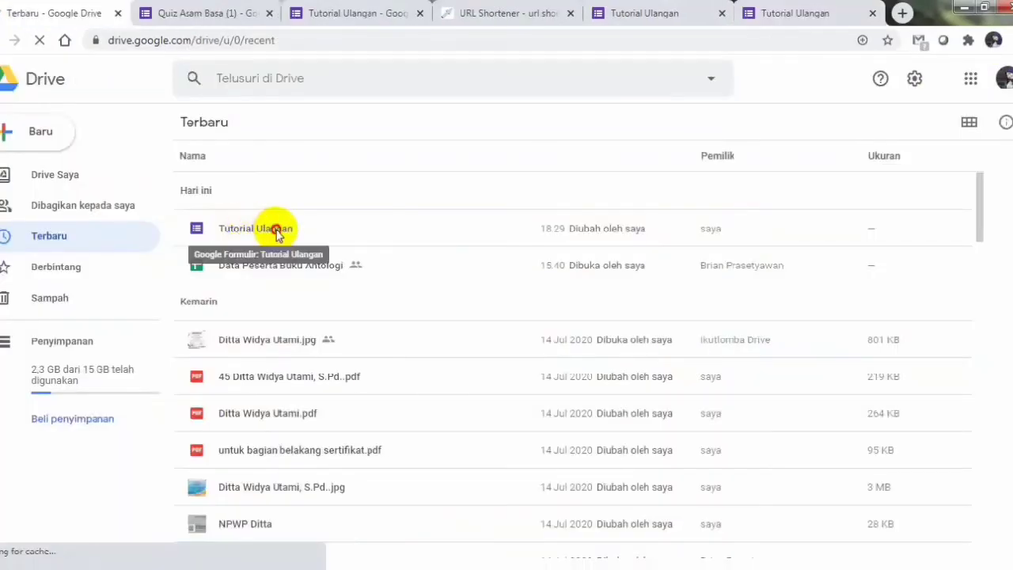
# Open the Tutorial Ulangan form from the recent files in Google Drive and review its response summary through the last question.
pyautogui.doubleClick(276, 231)
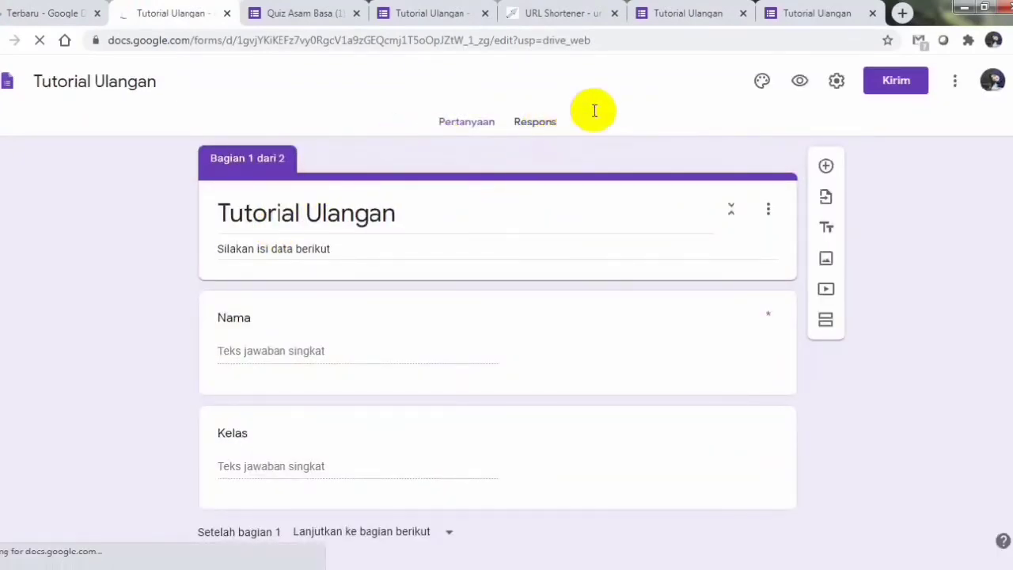
pyautogui.click(530, 123)
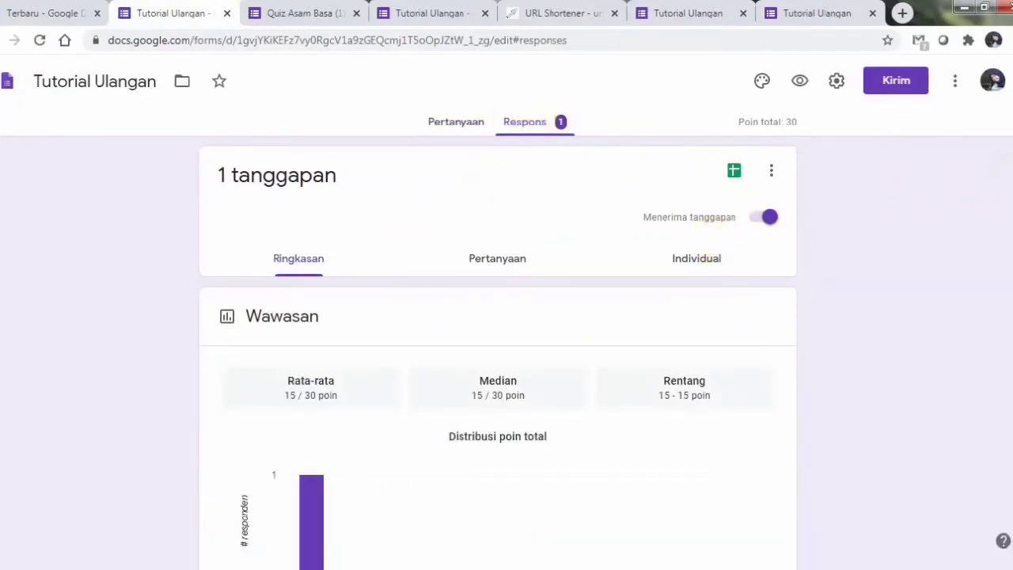
pyautogui.scroll(-15, 427, 293)
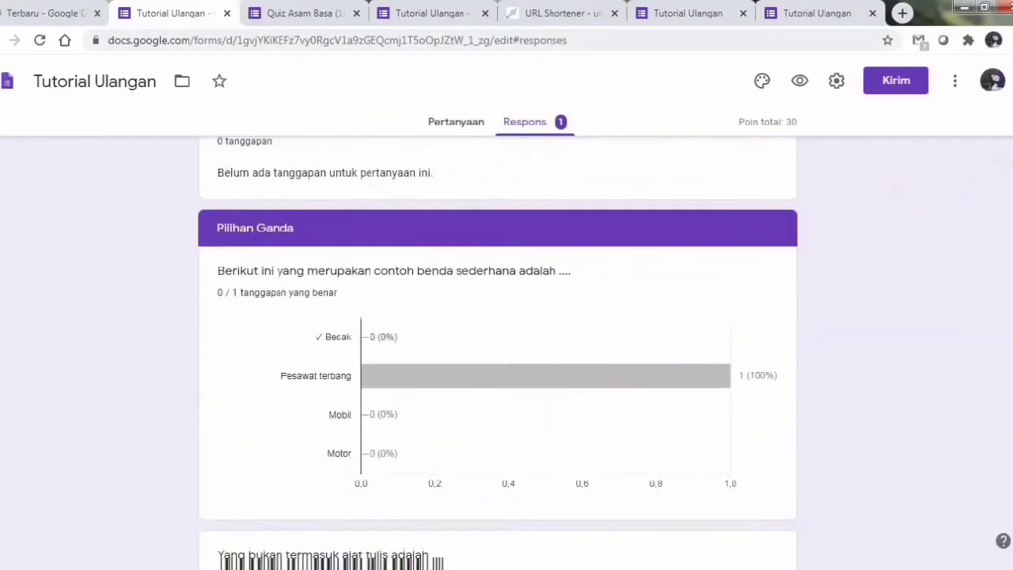
pyautogui.scroll(-1, 498, 348)
pyautogui.scroll(2, 498, 349)
pyautogui.scroll(-5, 498, 349)
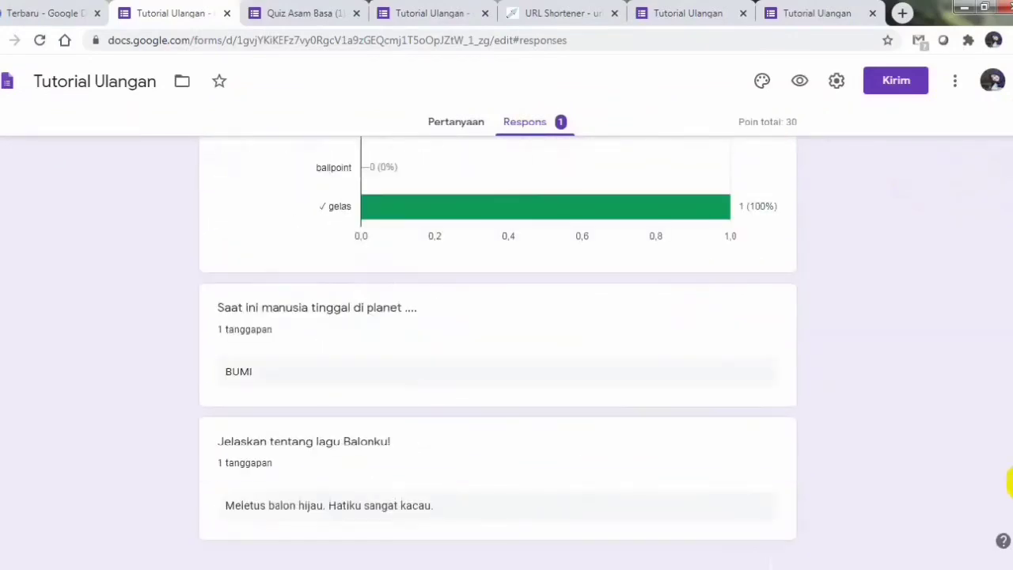
pyautogui.scroll(20, 498, 348)
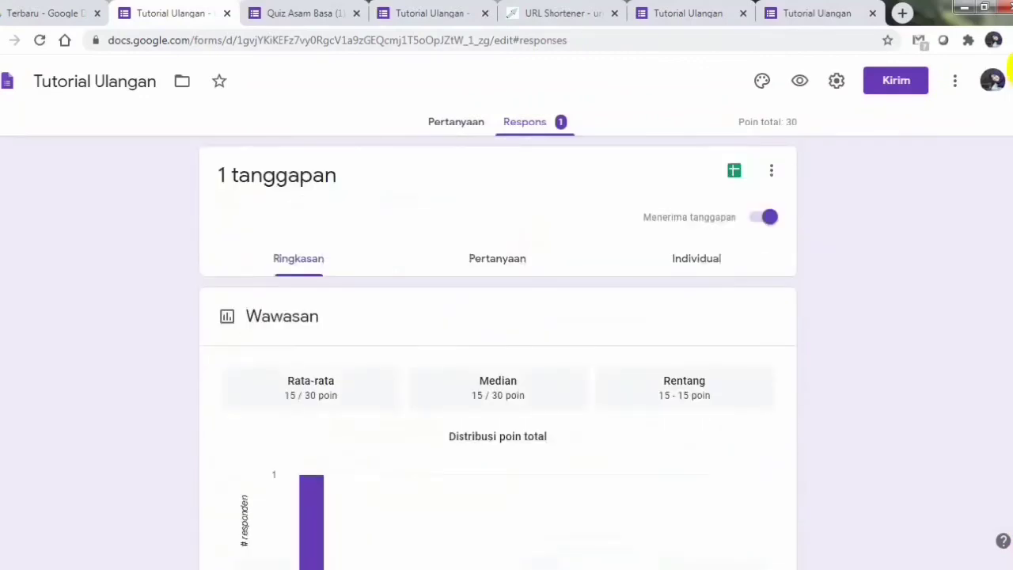
# Create a new spreadsheet named Tutorial Ulangan (Respons) as the destination for the form's responses.
pyautogui.click(770, 172)
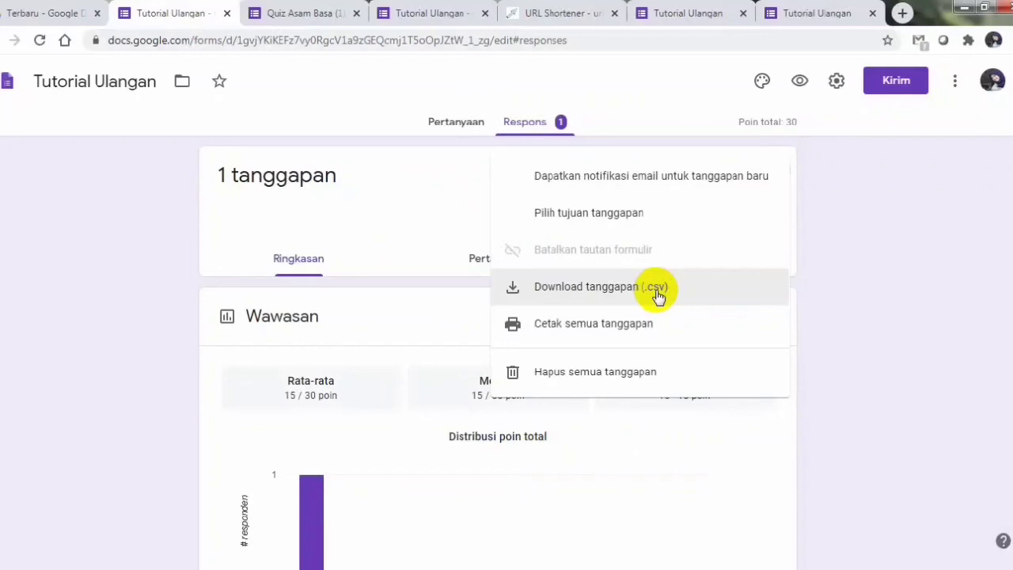
pyautogui.click(880, 253)
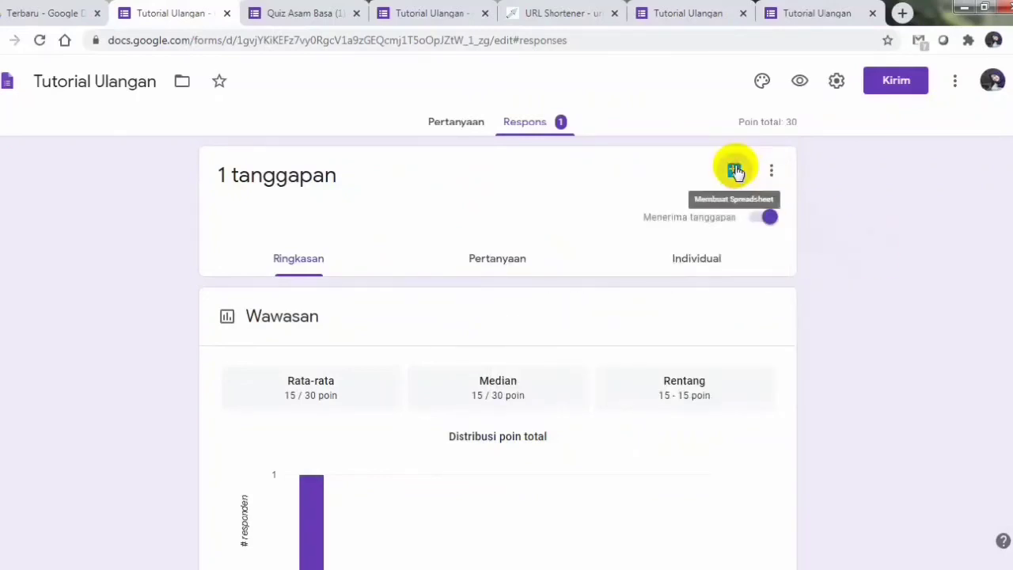
pyautogui.click(736, 172)
pyautogui.click(735, 171)
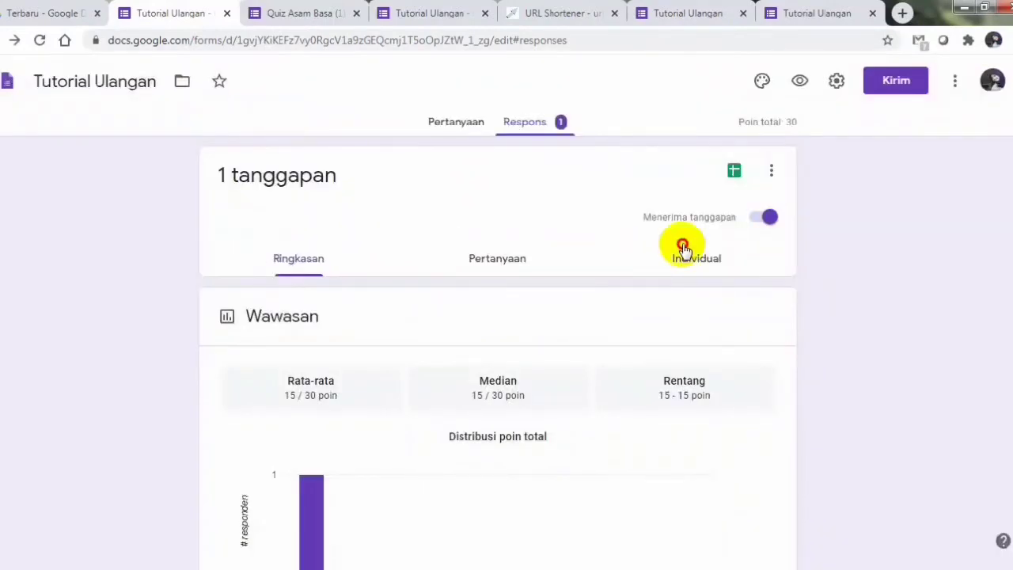
pyautogui.click(736, 172)
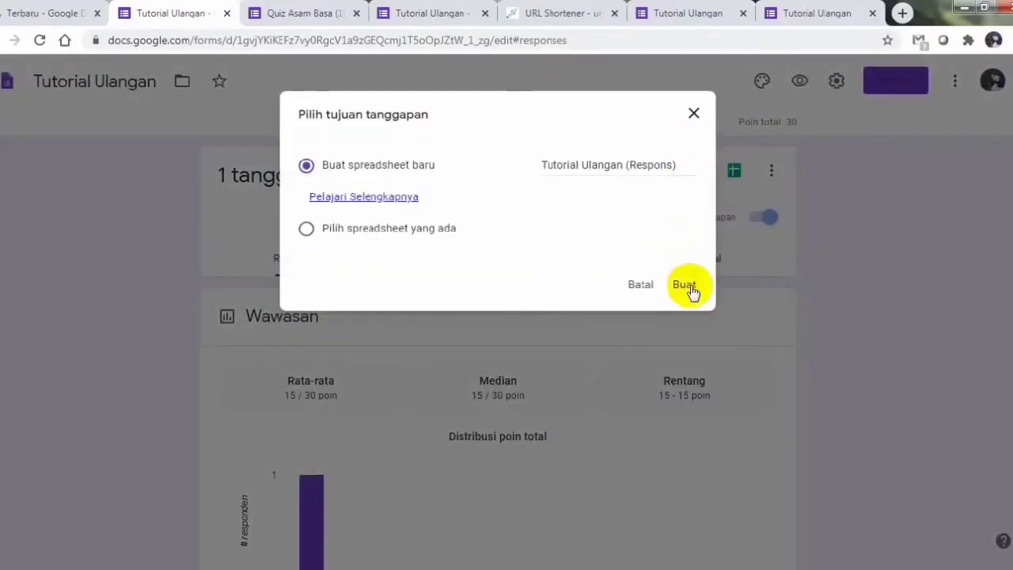
pyautogui.click(686, 285)
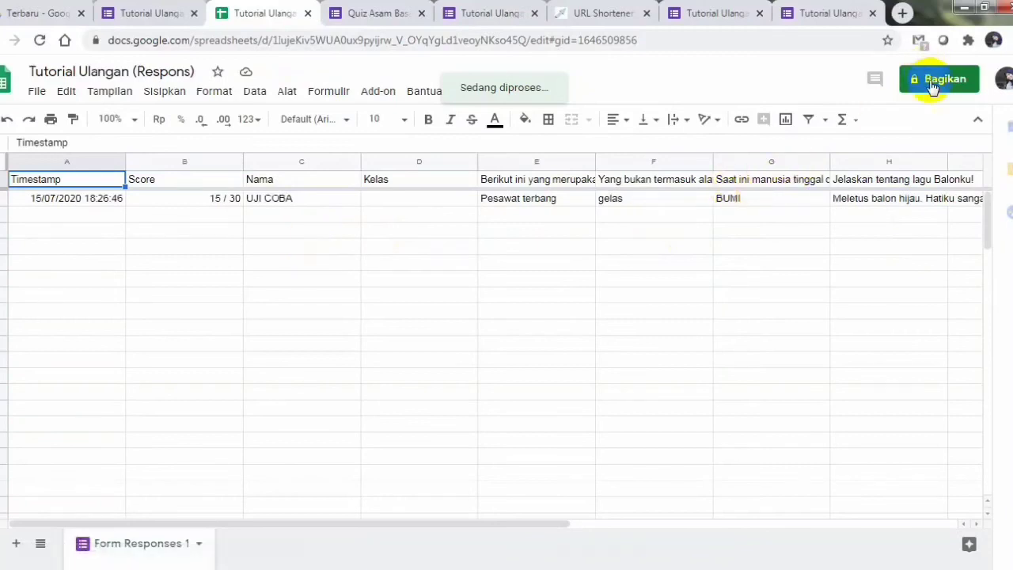
# Examine the download formats offered for the response spreadsheet, without downloading it.
pyautogui.click(37, 92)
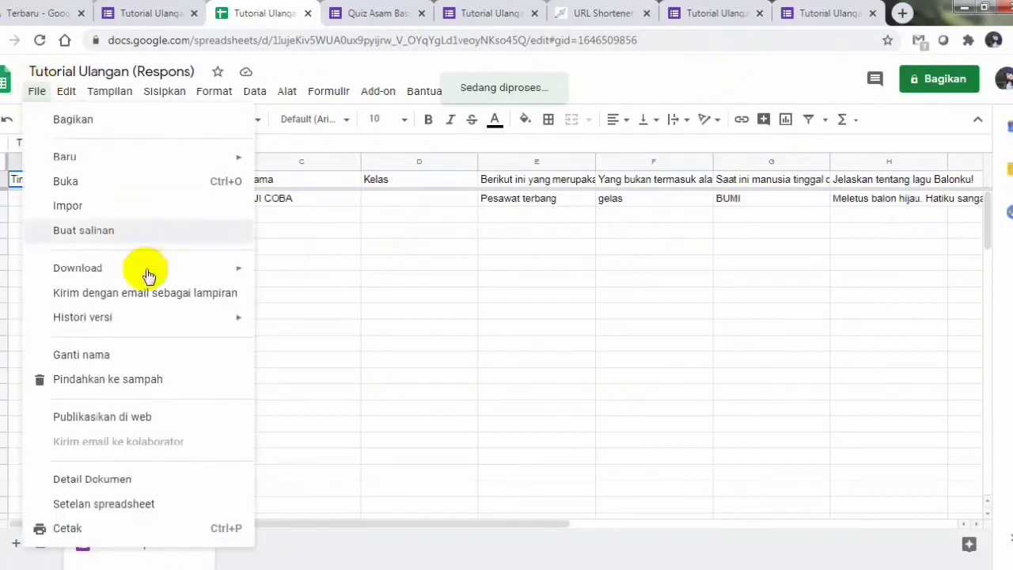
pyautogui.moveTo(192, 272)
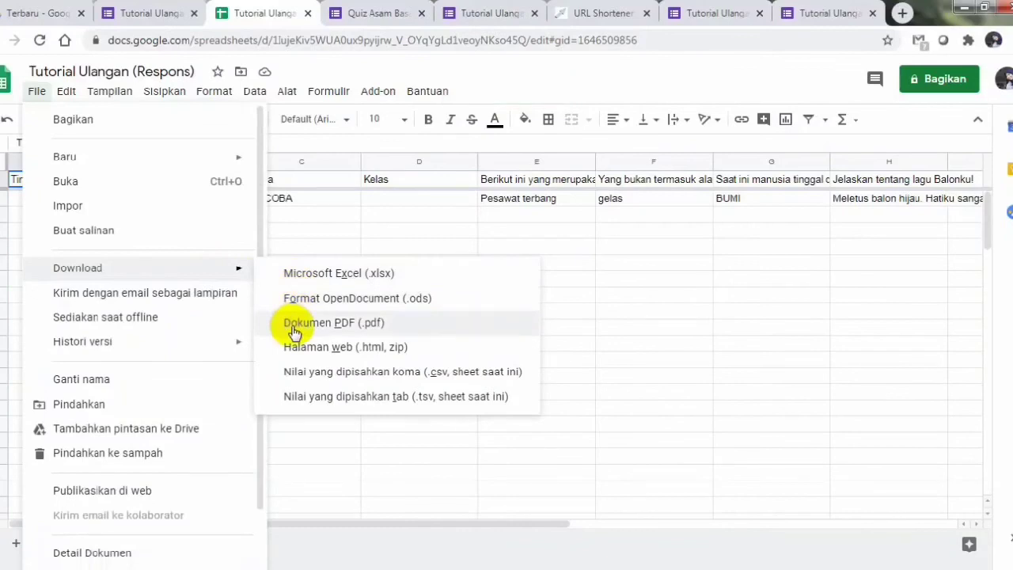
pyautogui.click(627, 346)
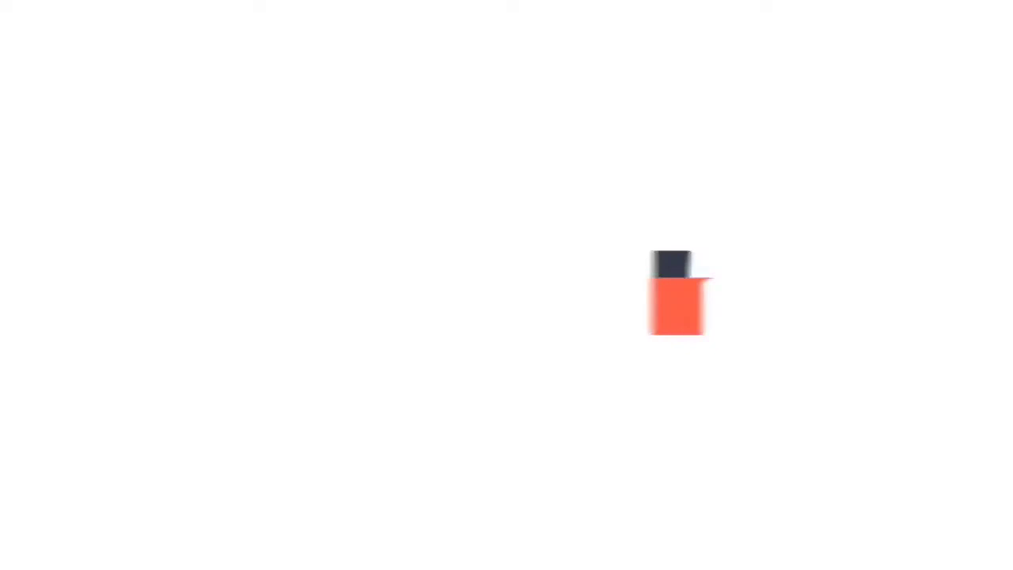